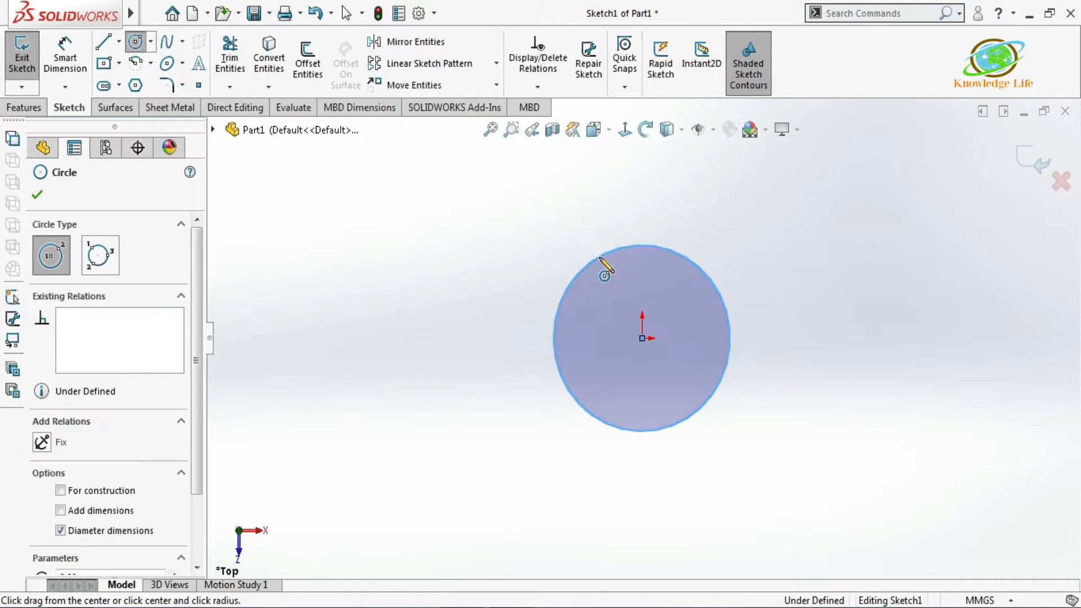
Step: Sketch a smaller circle inside the existing one, centred on the origin
click(642, 338)
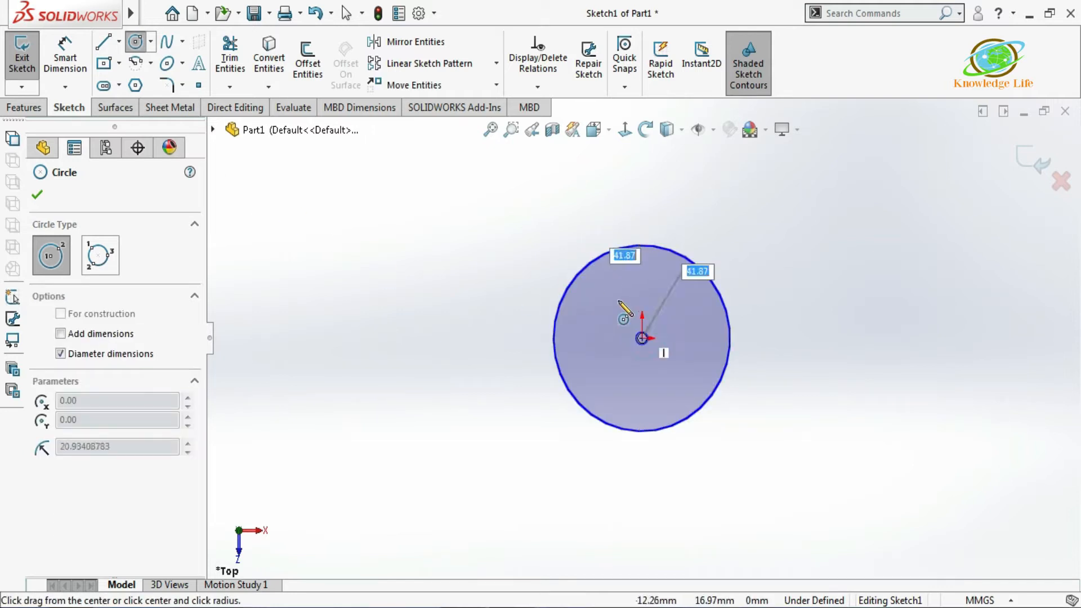
click(616, 293)
key(Escape)
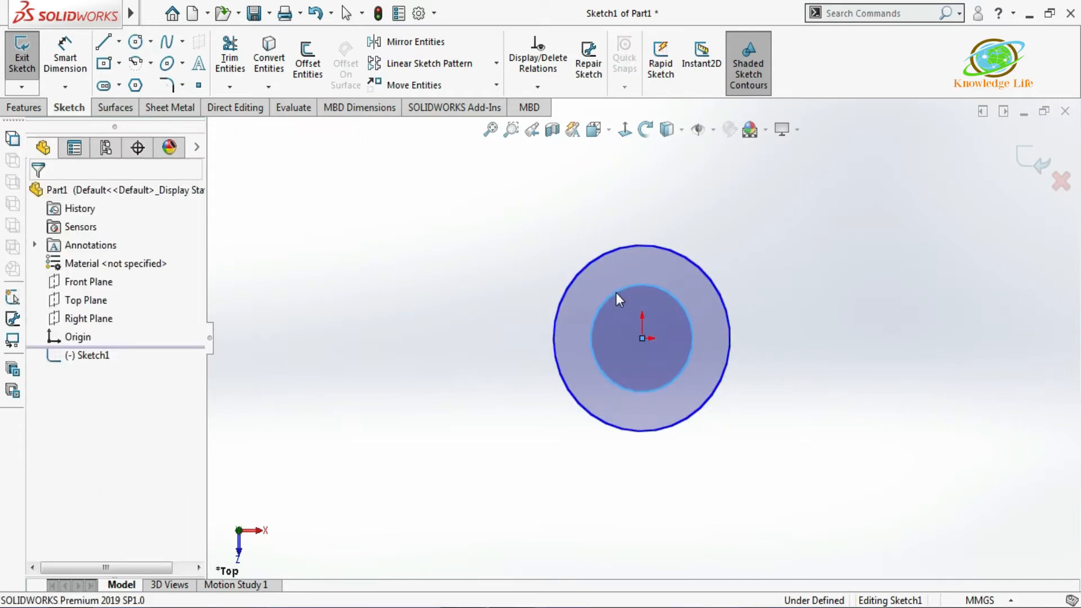
Step: Dimension the outer circle with a diameter of 30 mm
click(65, 56)
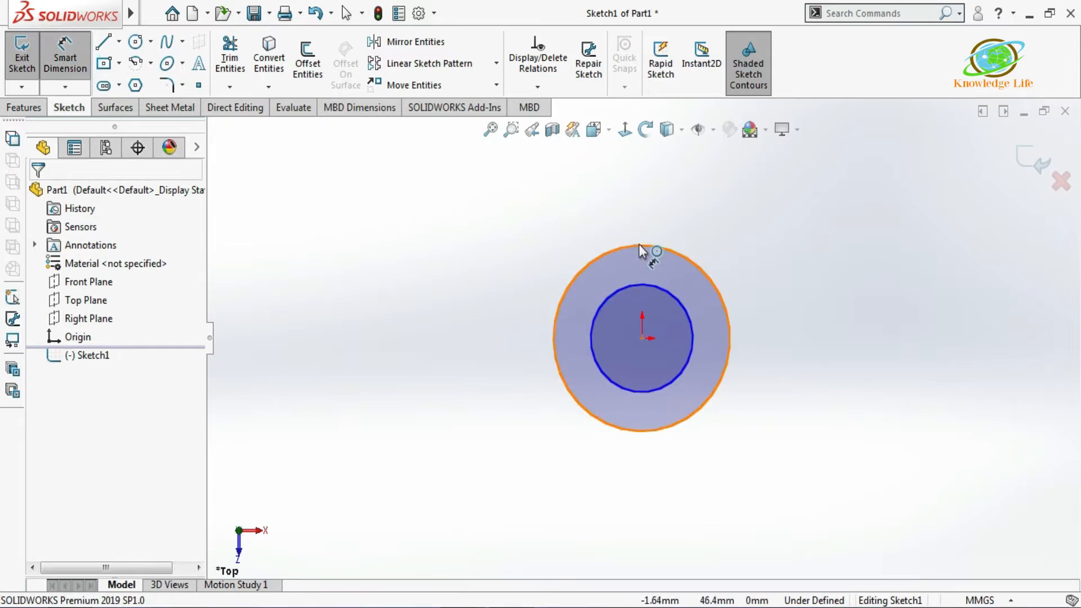
click(640, 247)
click(647, 201)
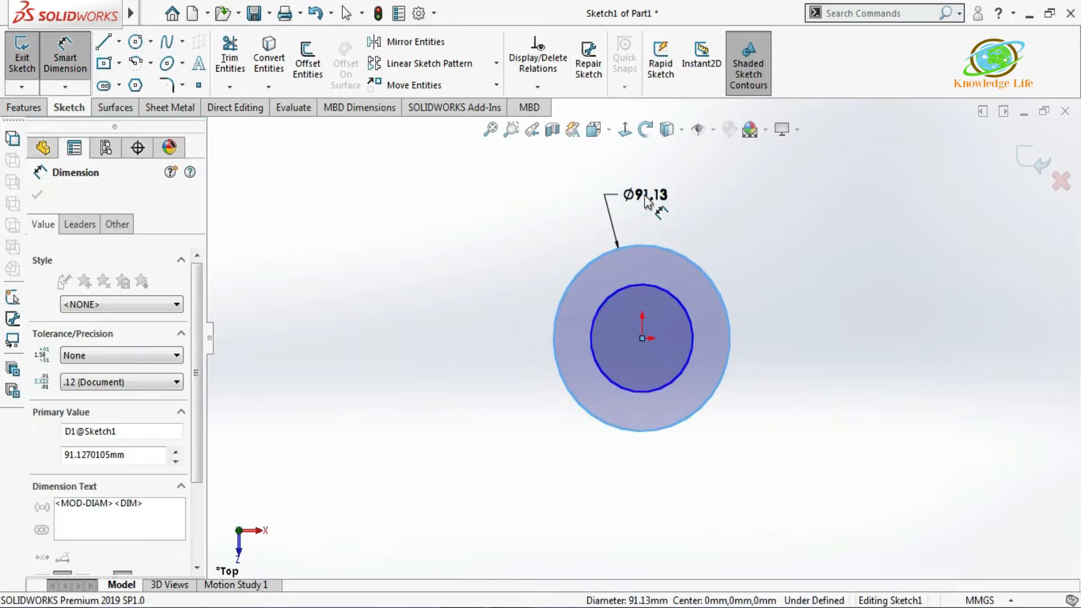
text(30)
key(Return)
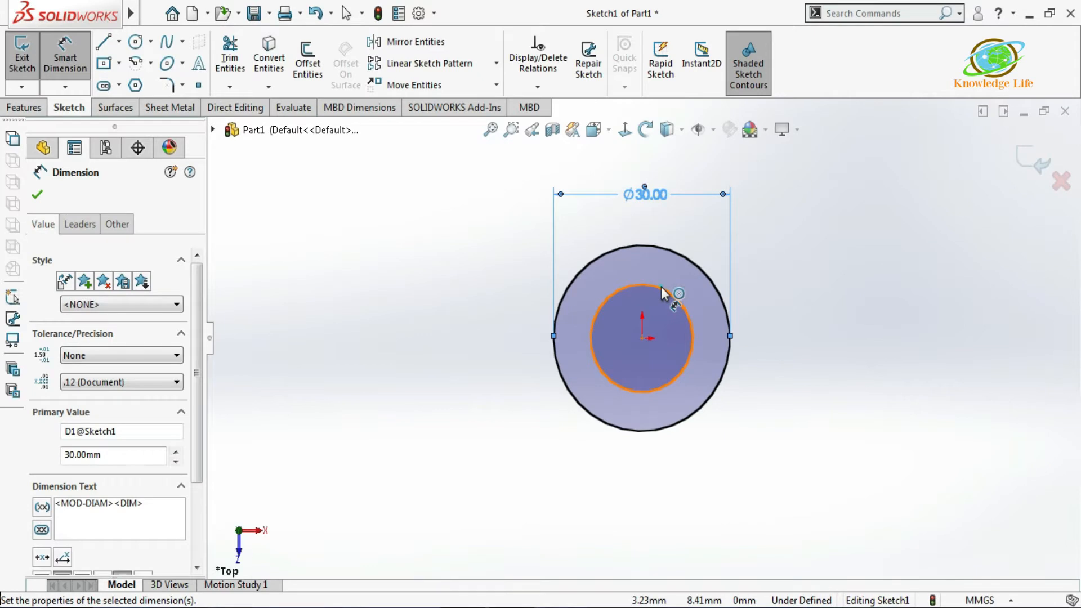
Step: Dimension the inner circle with a diameter of 27 mm
click(667, 291)
click(642, 232)
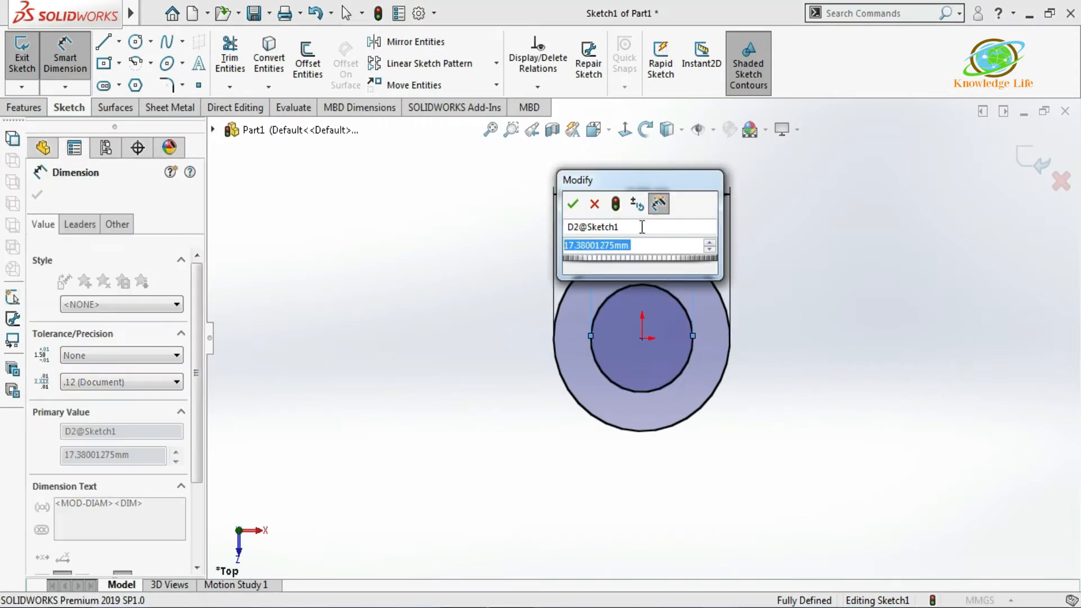
text(2)
key(Return)
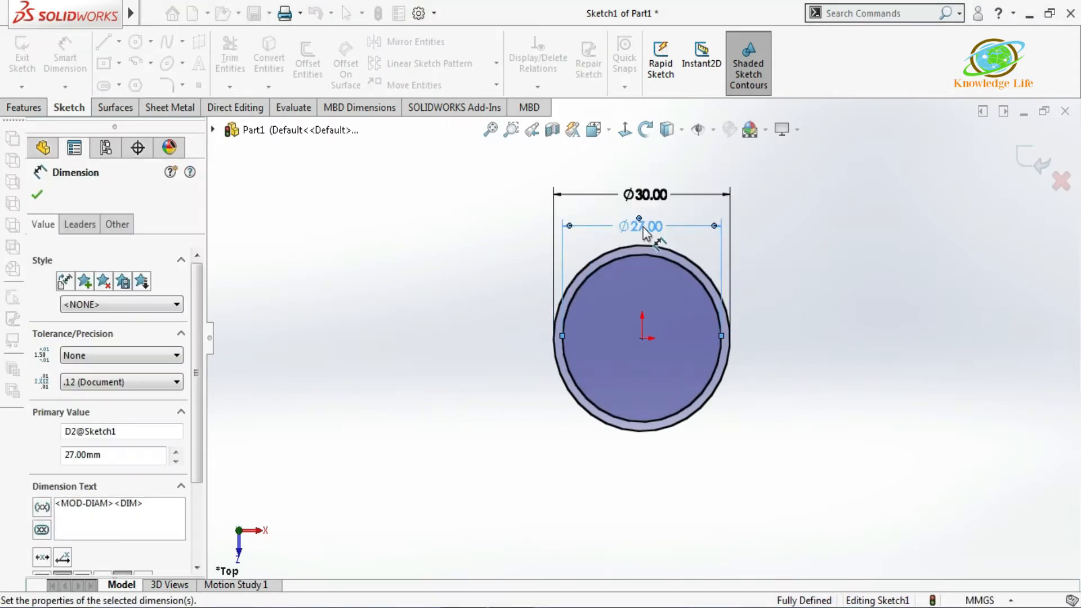
key(Escape)
Step: Convert the 27 mm circle to construction geometry and move its diameter dimension slightly farther from the circle
key(f)
click(701, 298)
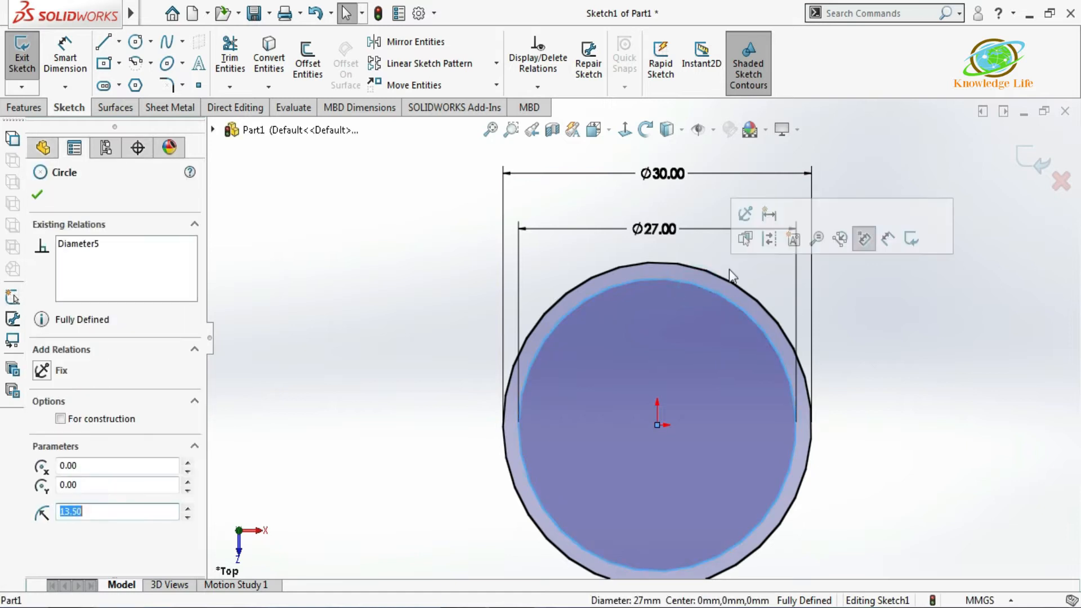
click(861, 235)
click(848, 263)
drag(652, 228, 650, 209)
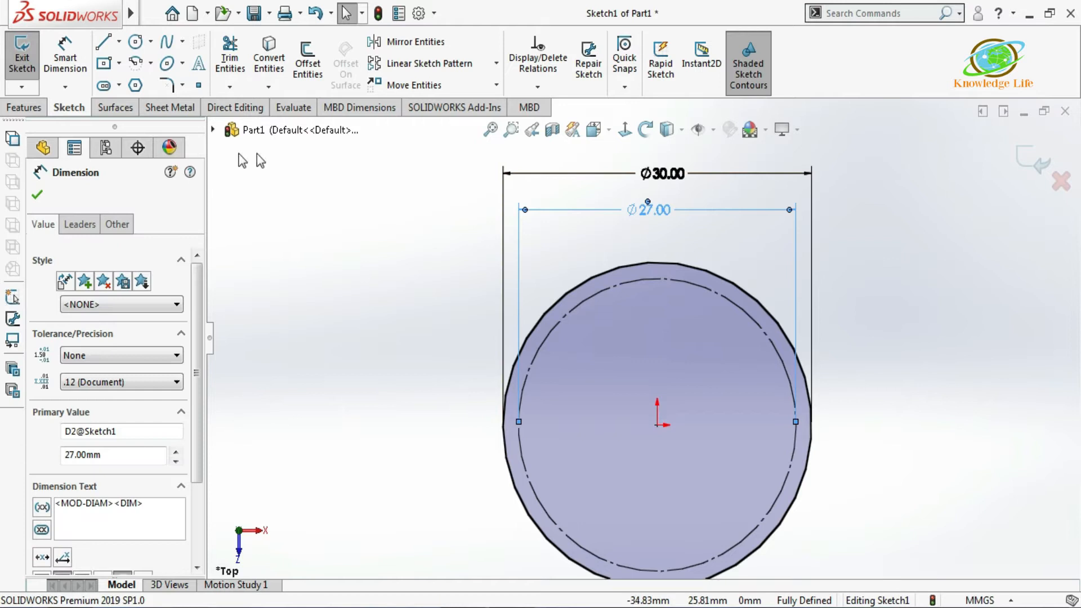
Step: Sketch a downward-bulging centerpoint arc about 4.2 mm across its endpoints, just above the outer circle and centred above the origin
click(151, 63)
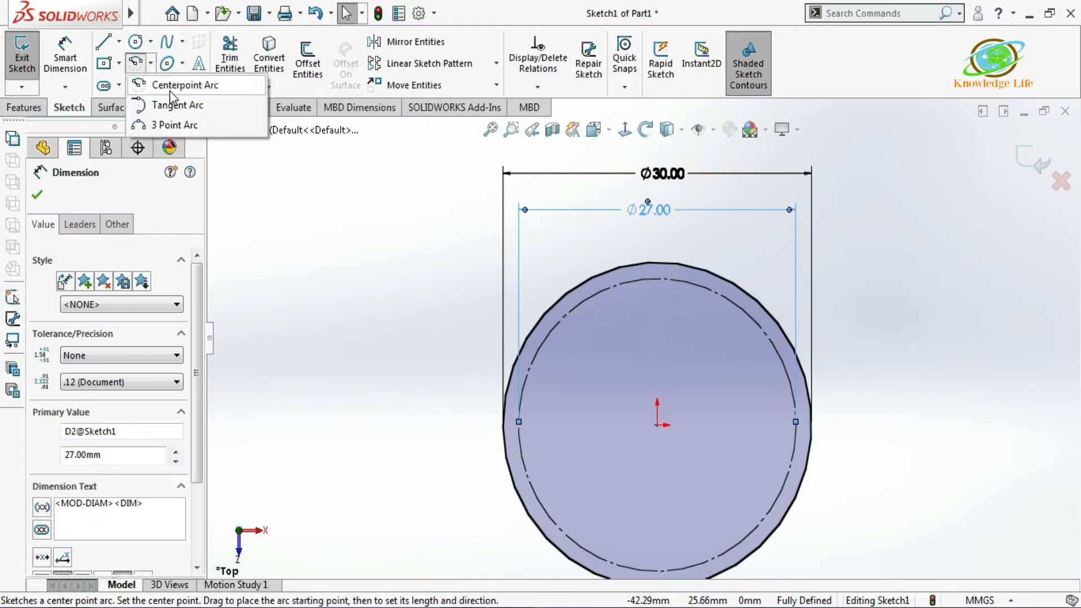
click(176, 45)
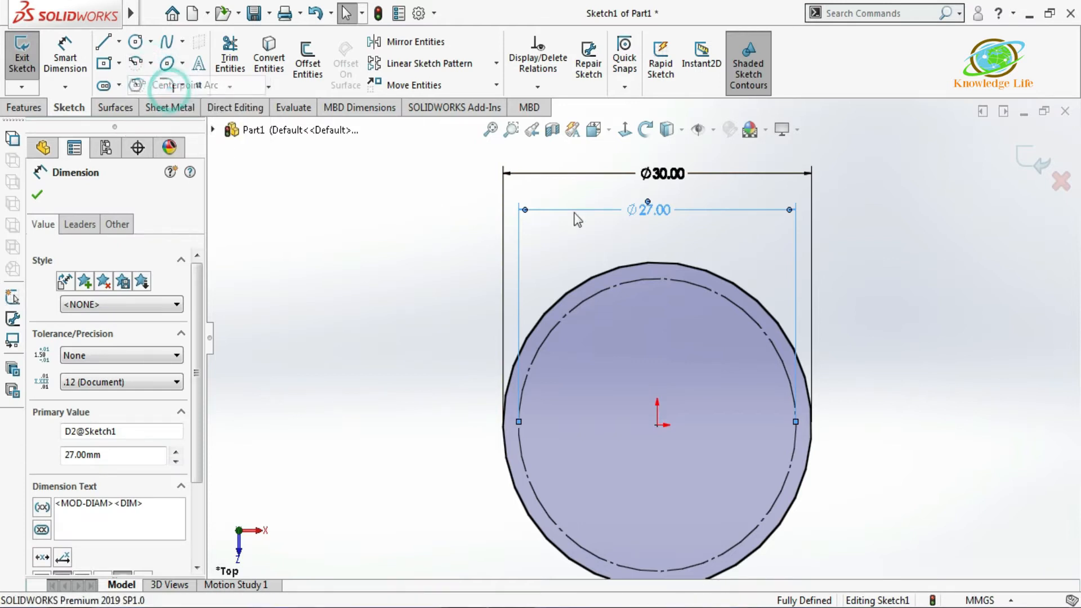
click(656, 236)
click(680, 235)
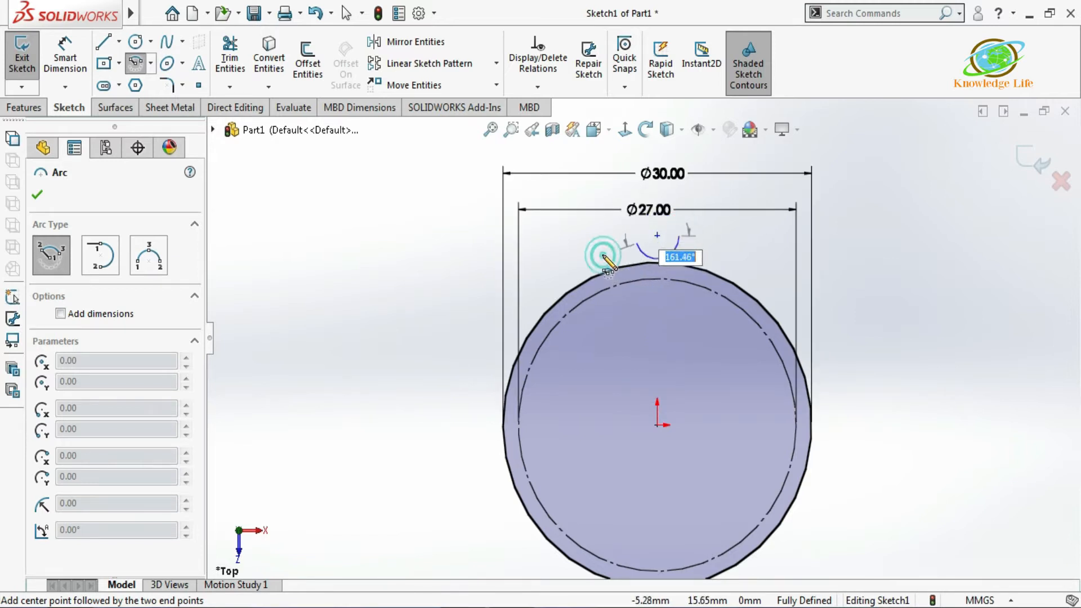
click(602, 256)
scroll(667, 247, down, 3)
key(Escape)
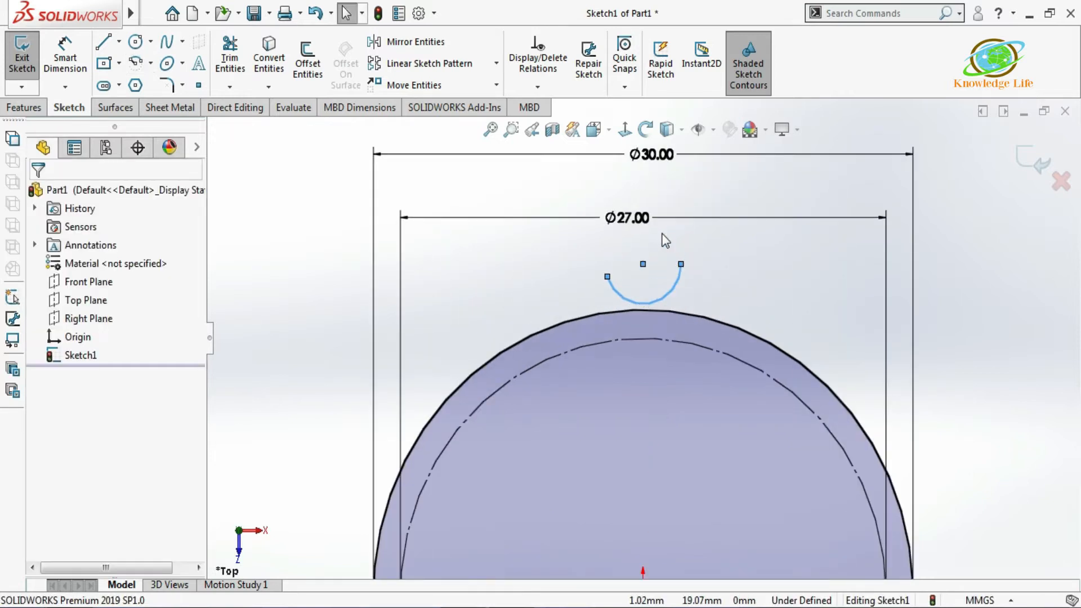
Step: Add a Horizontal relation between the two endpoints of the small arc
click(601, 254)
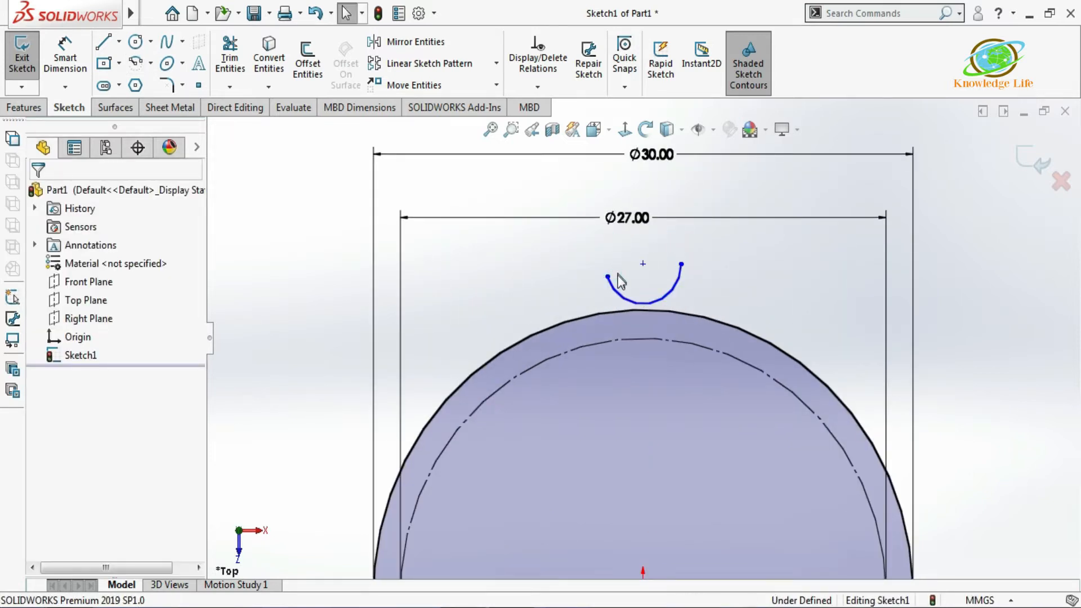
click(606, 277)
ctrl+click(681, 263)
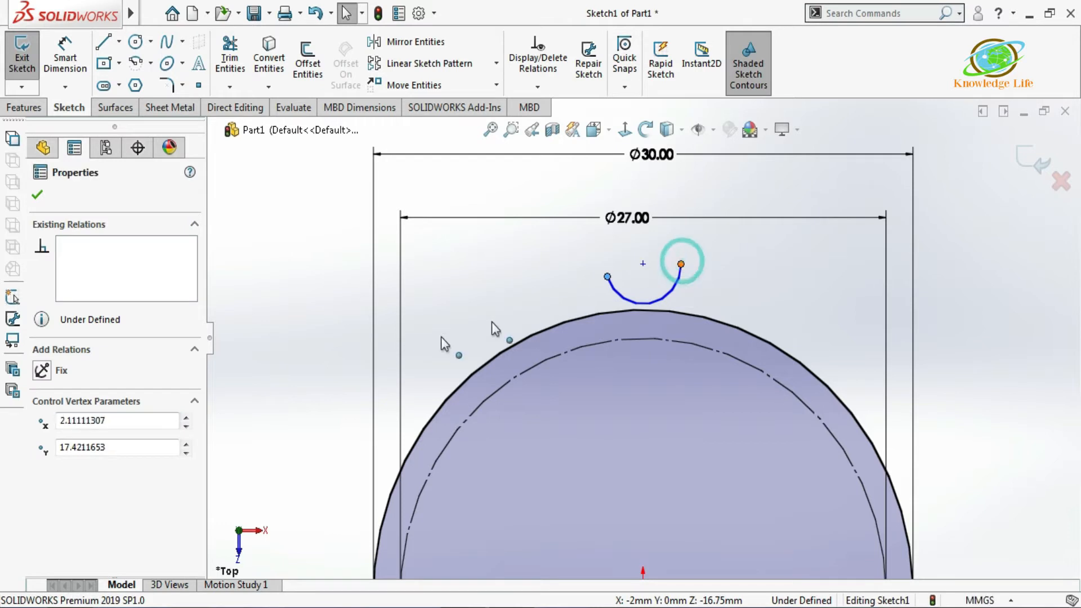
click(42, 465)
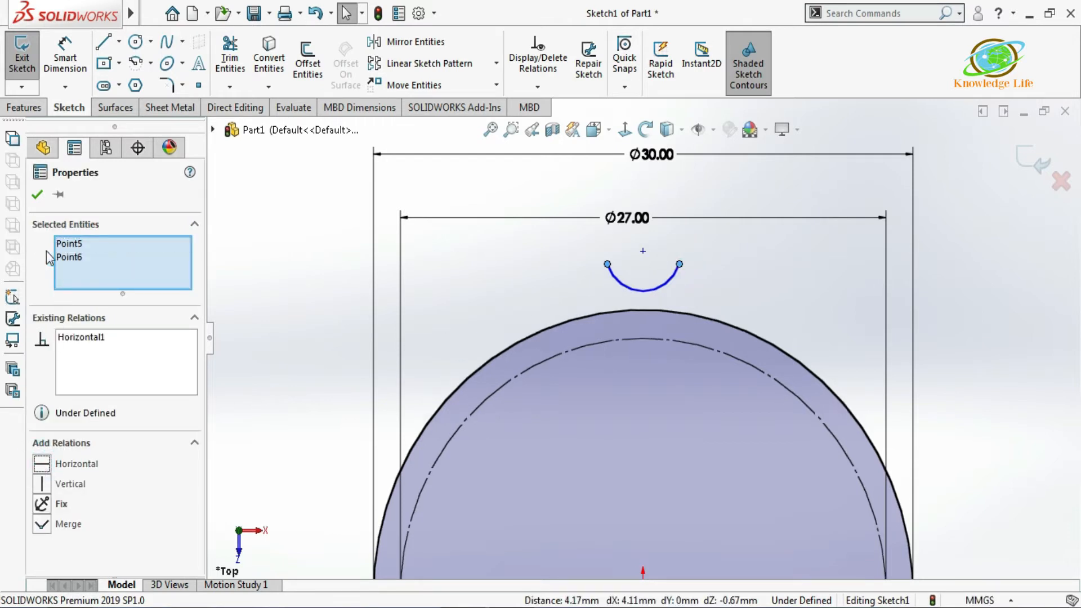
click(36, 199)
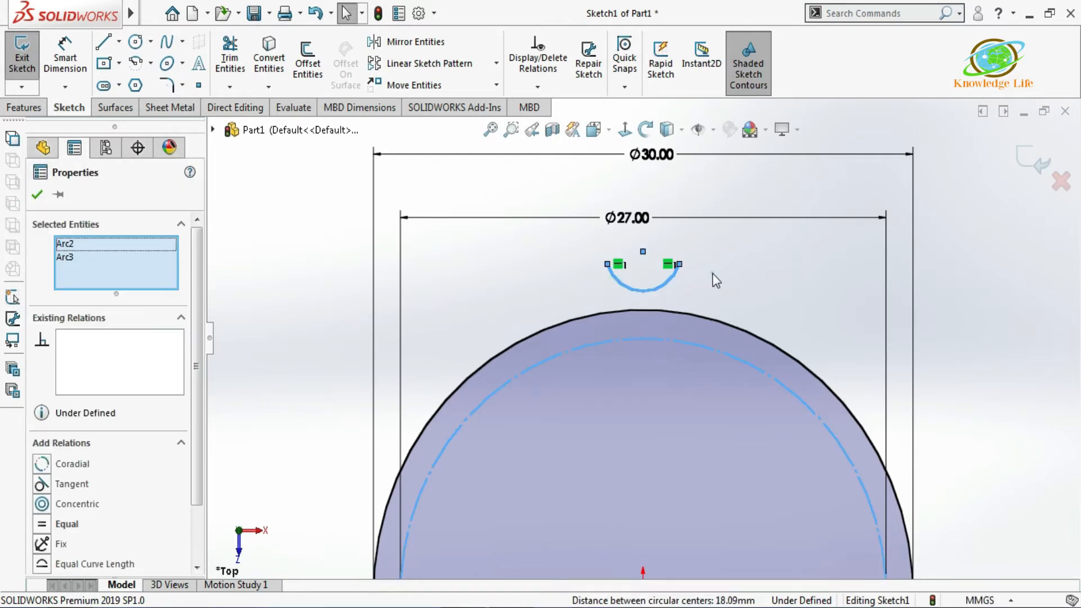
Step: Make the small arc tangent to the 27 mm construction circle
key(Escape)
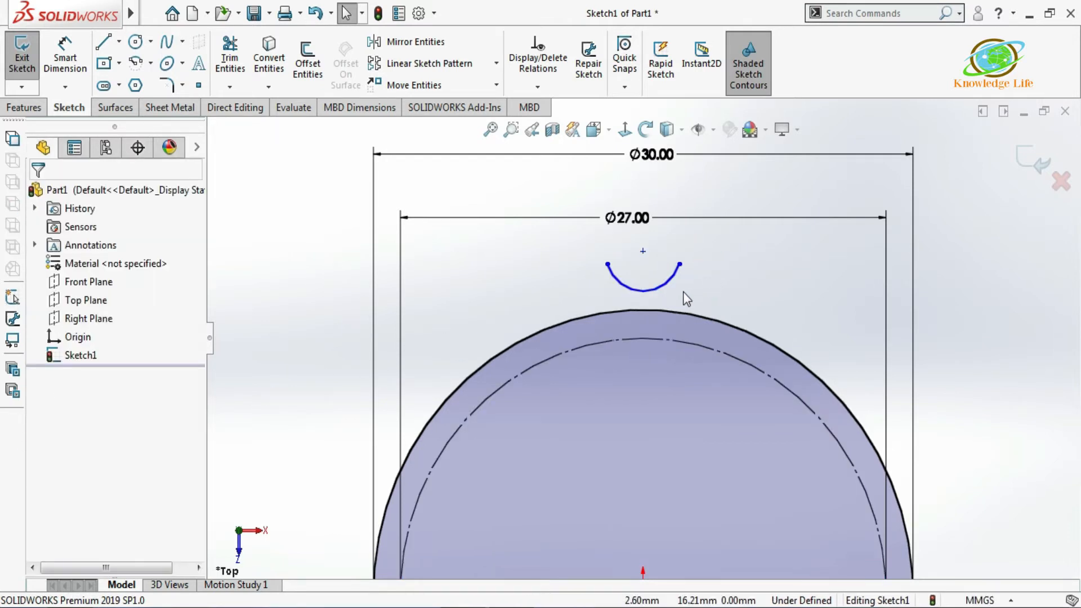
click(667, 284)
ctrl+click(657, 339)
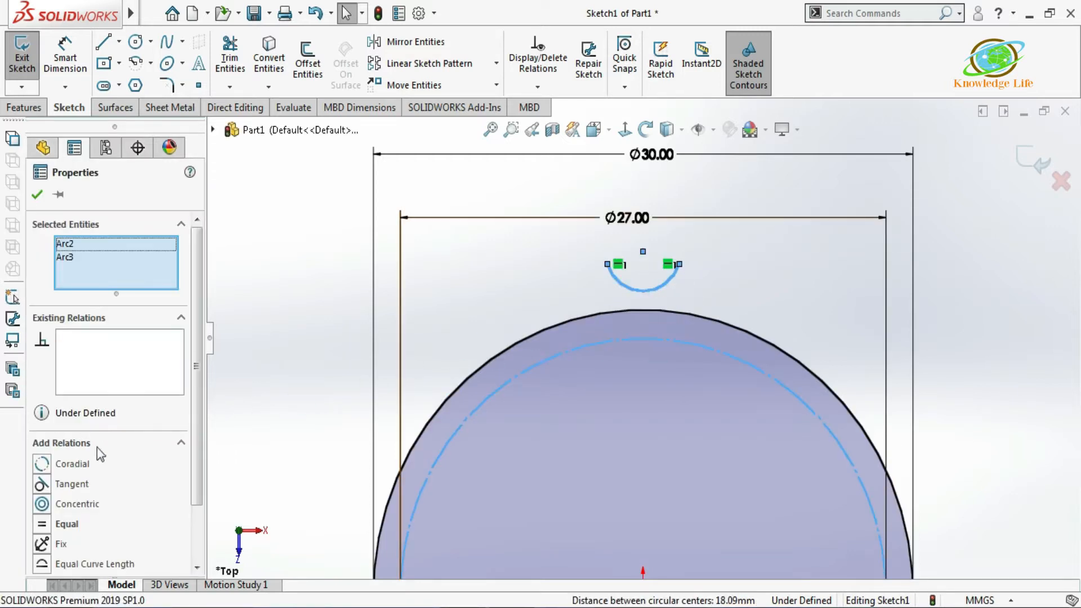
click(42, 485)
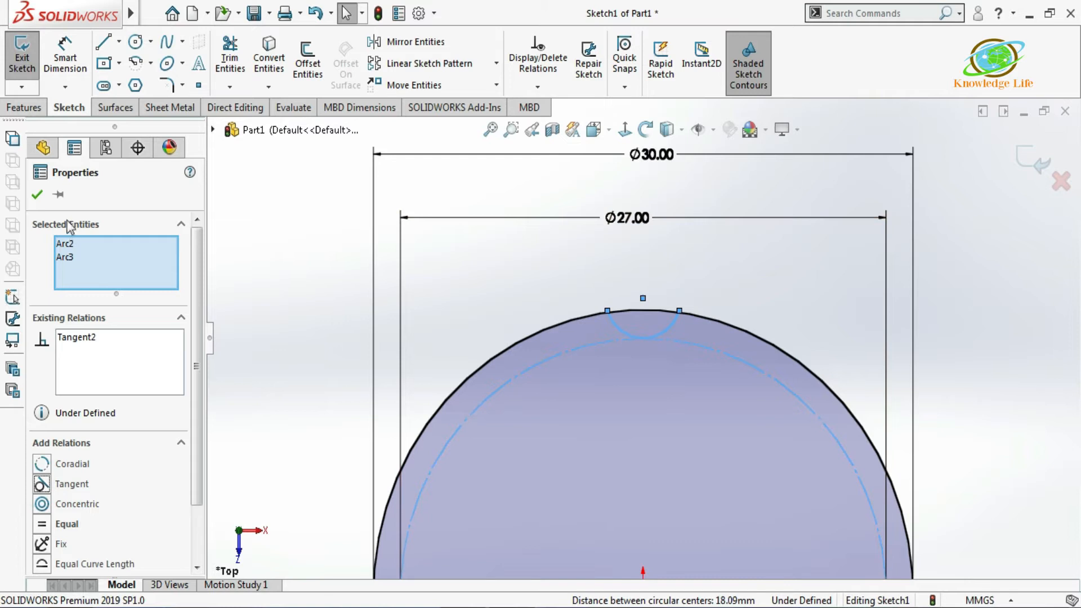
click(38, 195)
Step: Dimension the distance between the small arc's endpoints as 5.24 mm
scroll(575, 259, down, 4)
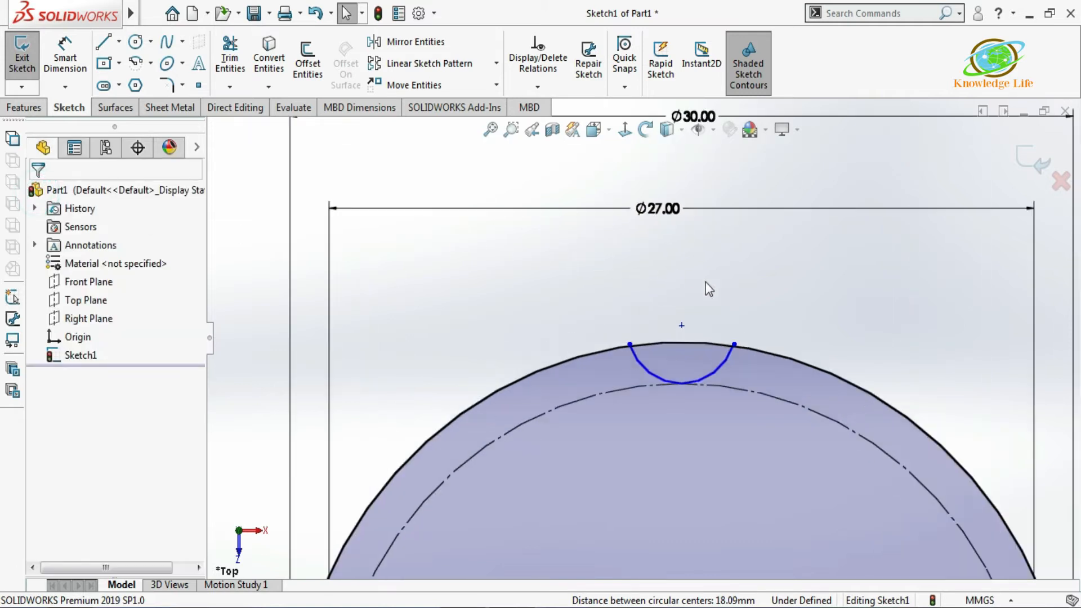
scroll(711, 372, down, 2)
click(65, 56)
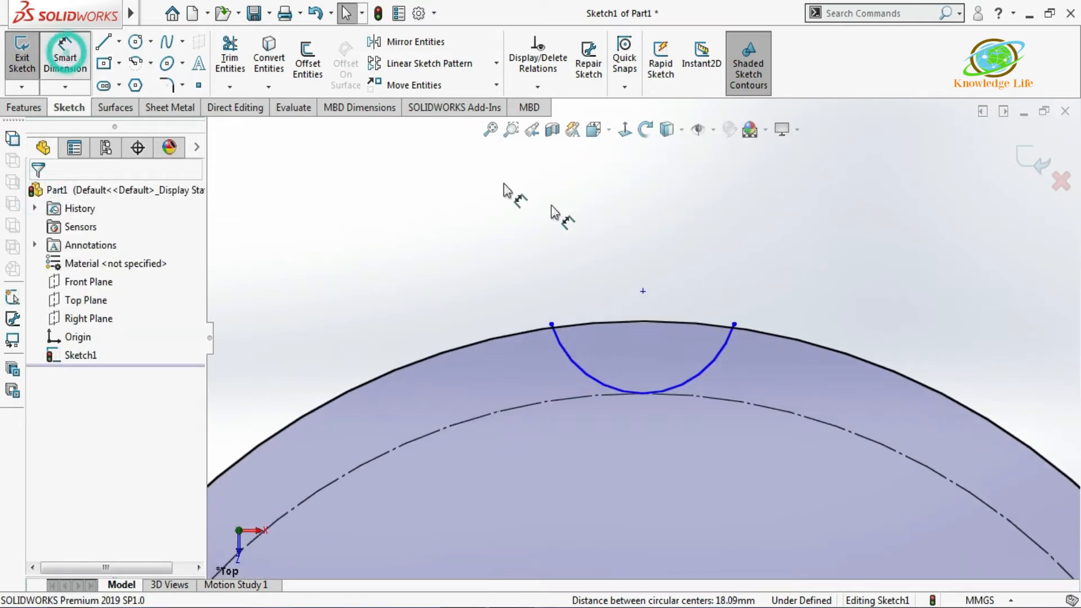
click(551, 325)
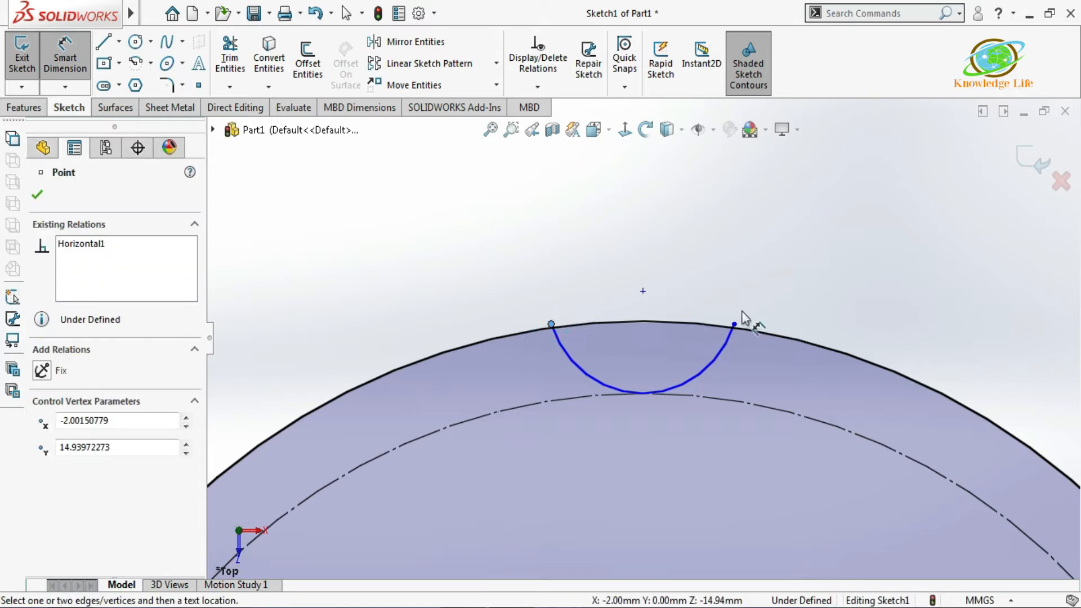
click(734, 325)
click(653, 248)
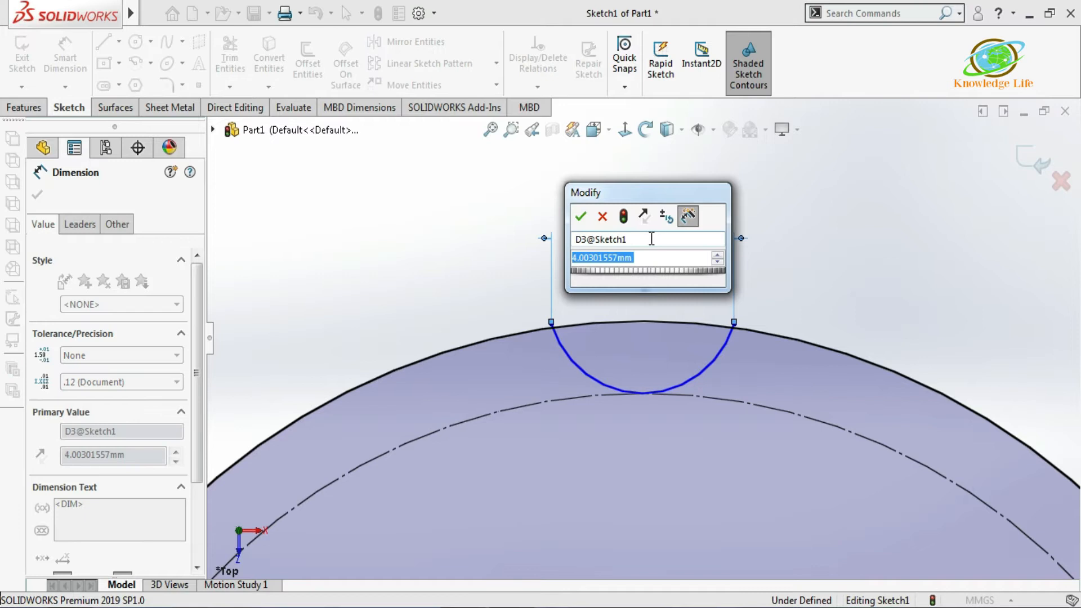
text(5)
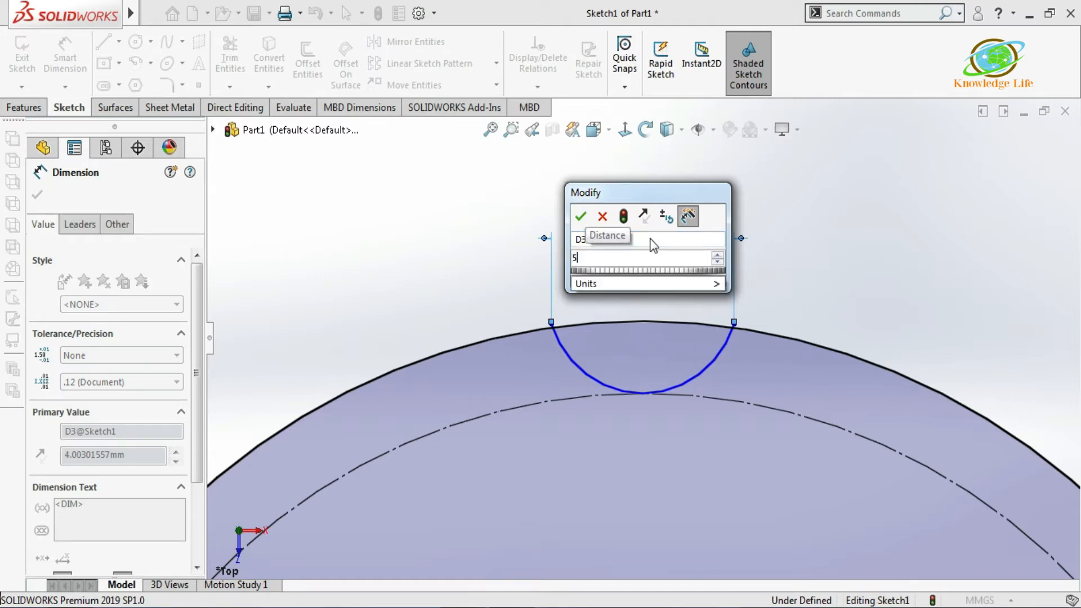
text(.24)
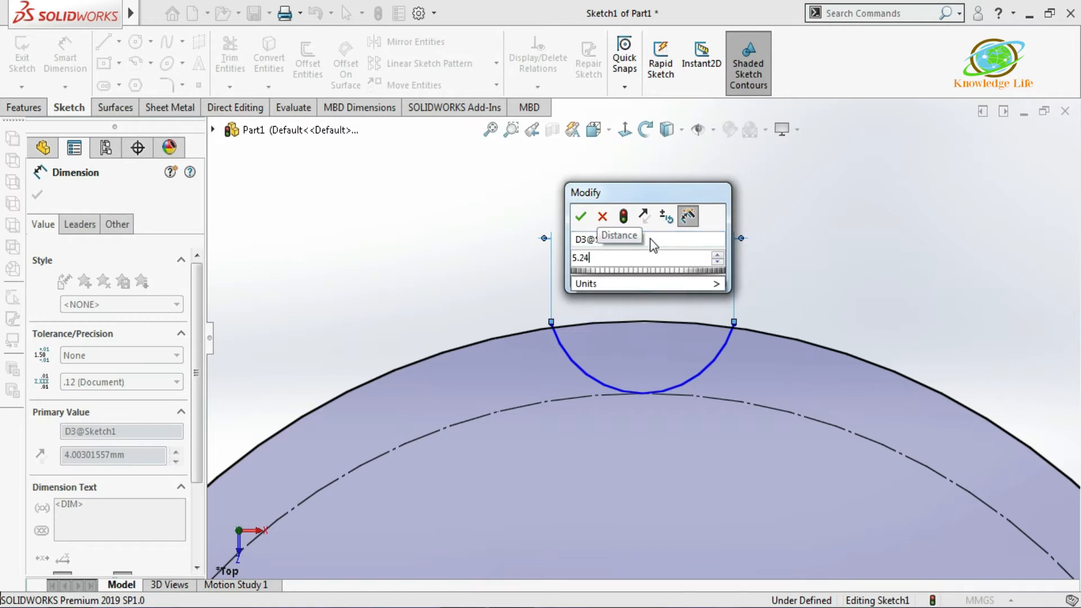
key(Return)
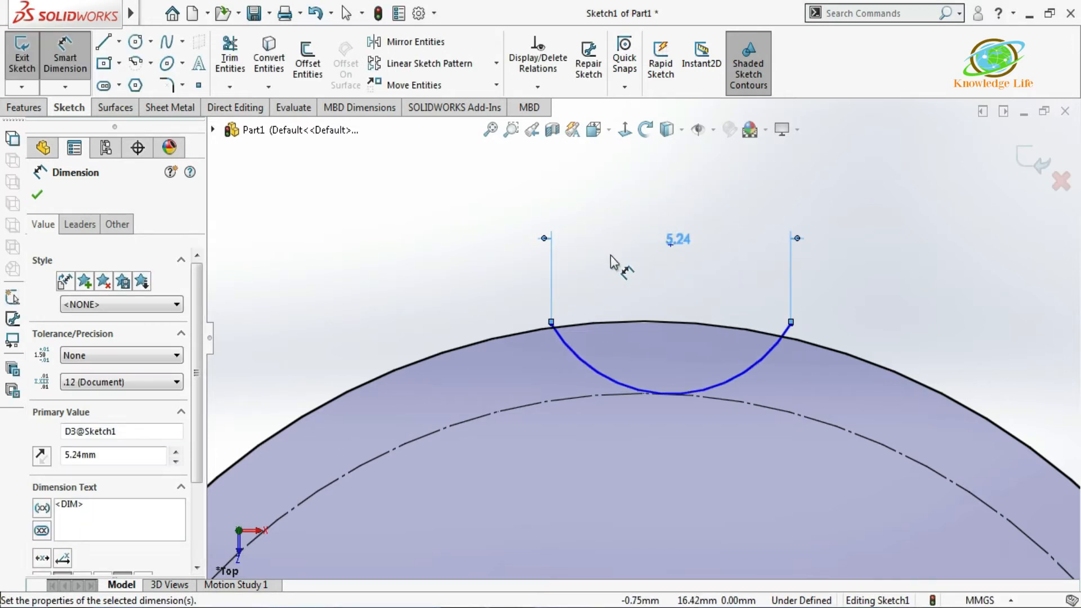
key(Escape)
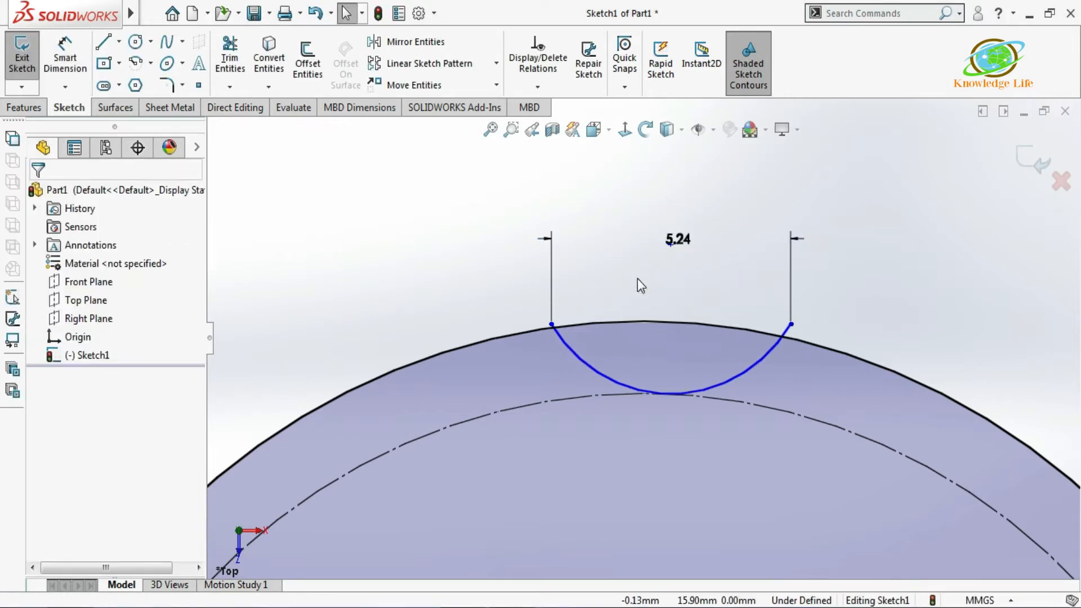
Step: Make the small arc's right endpoint coincident with the 30 mm outer circle
click(791, 324)
ctrl+click(807, 341)
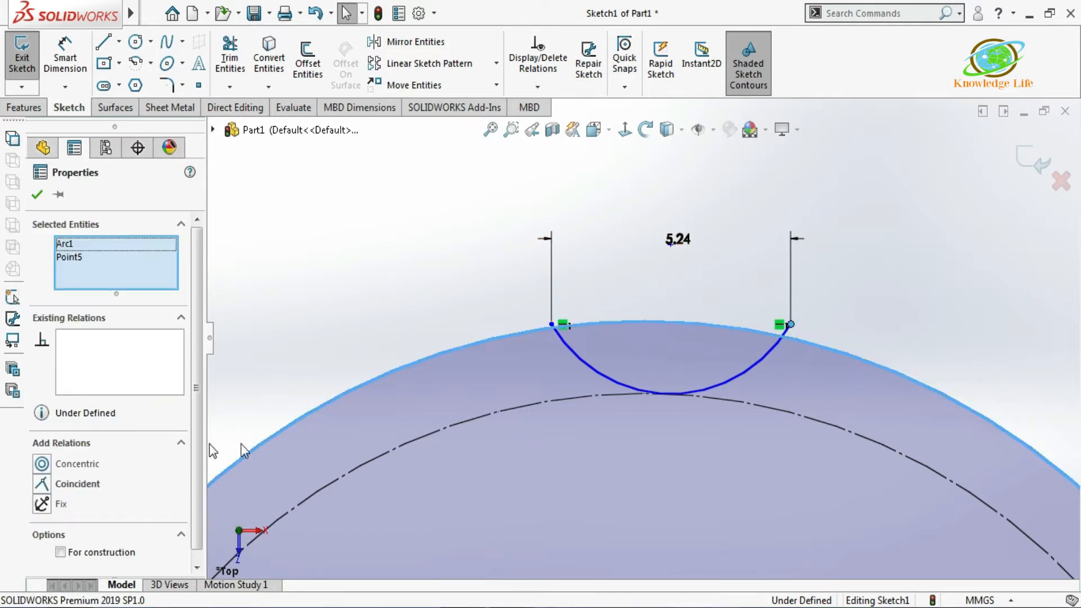
click(41, 482)
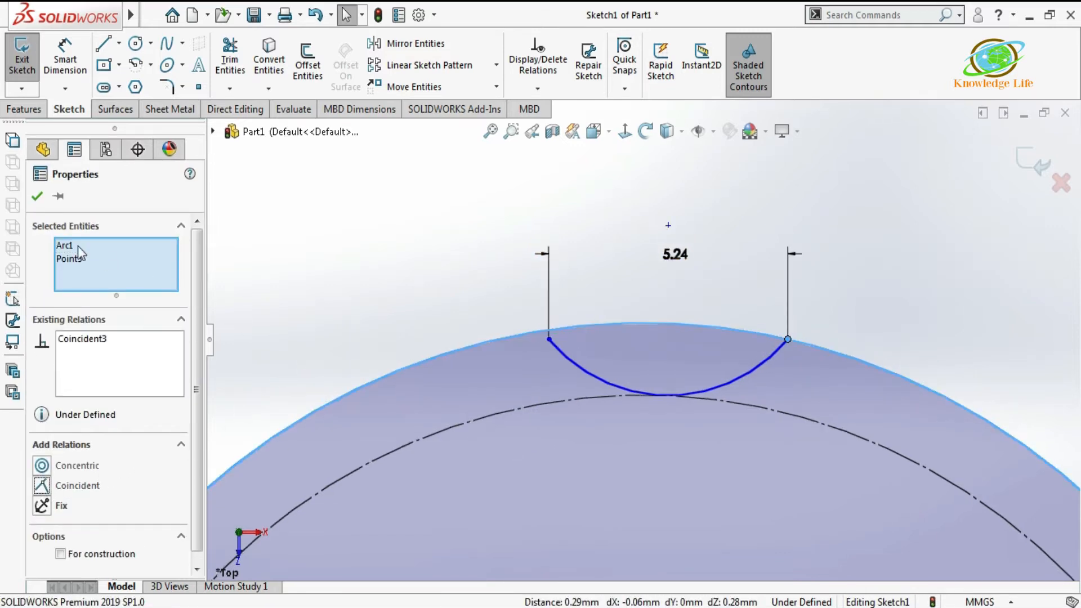
click(35, 197)
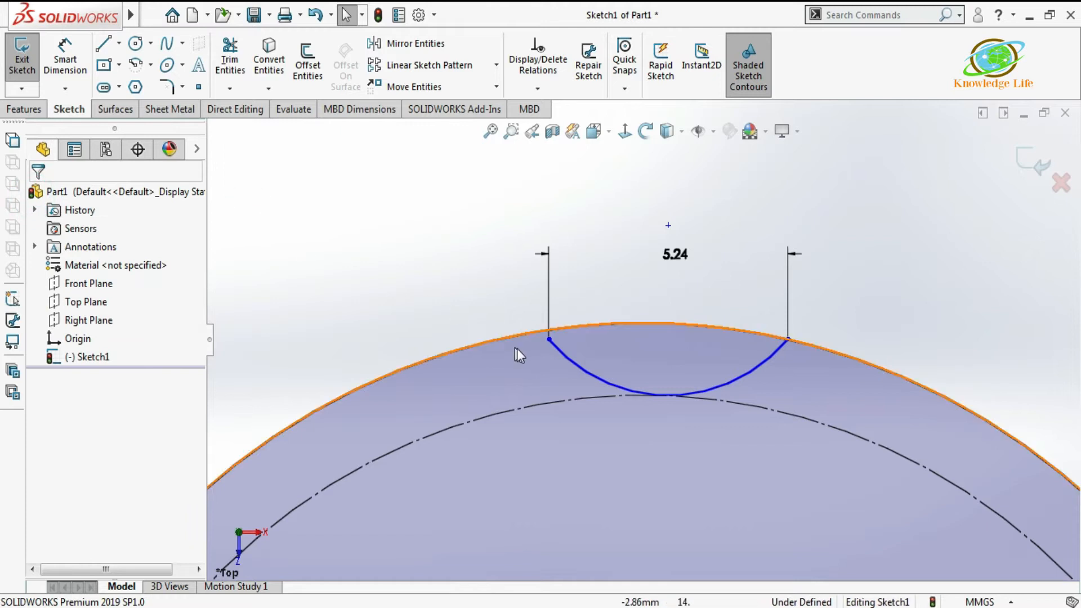
Step: Make the small arc's left endpoint coincident with the 30 mm outer circle
click(549, 340)
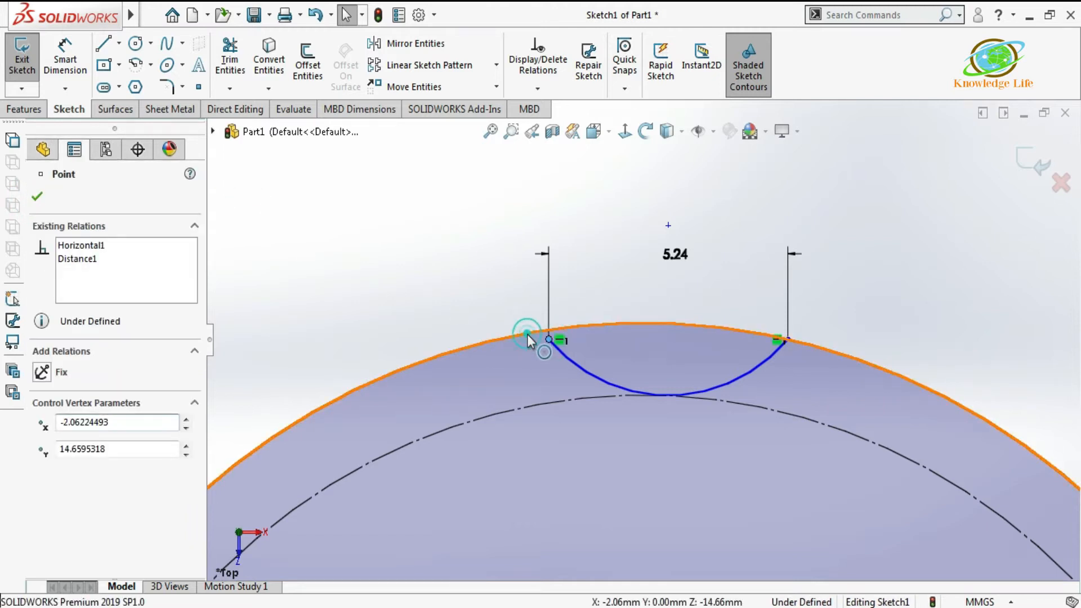
ctrl+click(527, 333)
click(41, 485)
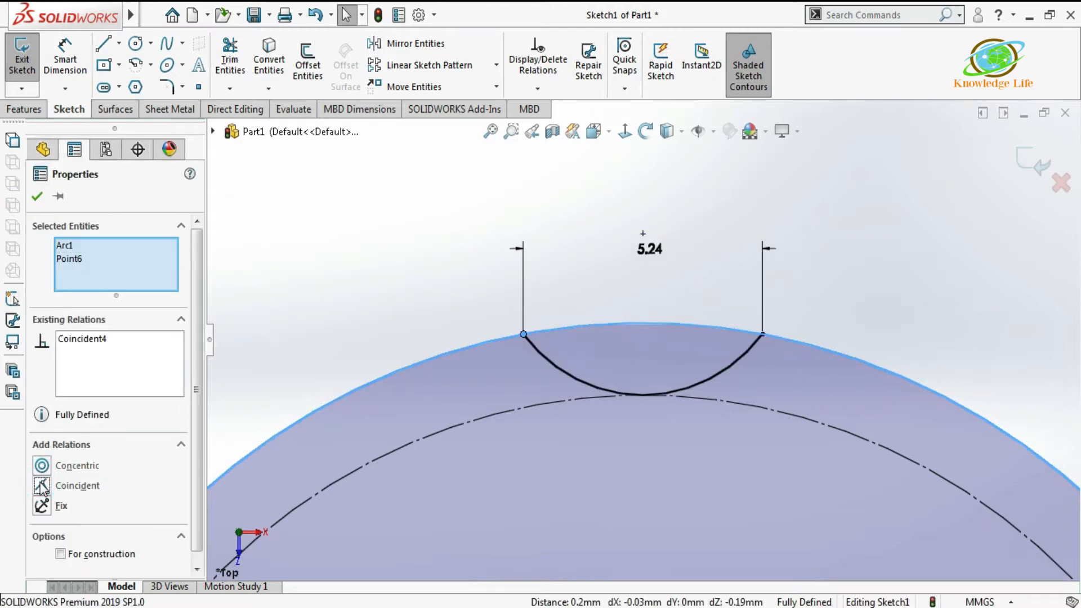
click(37, 198)
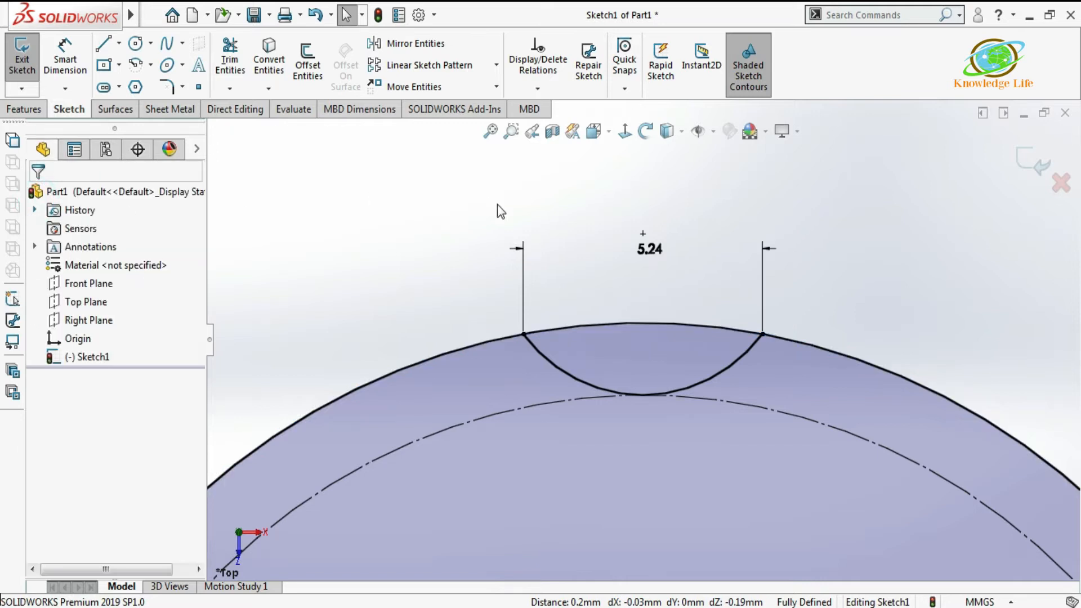
scroll(667, 304, up, 5)
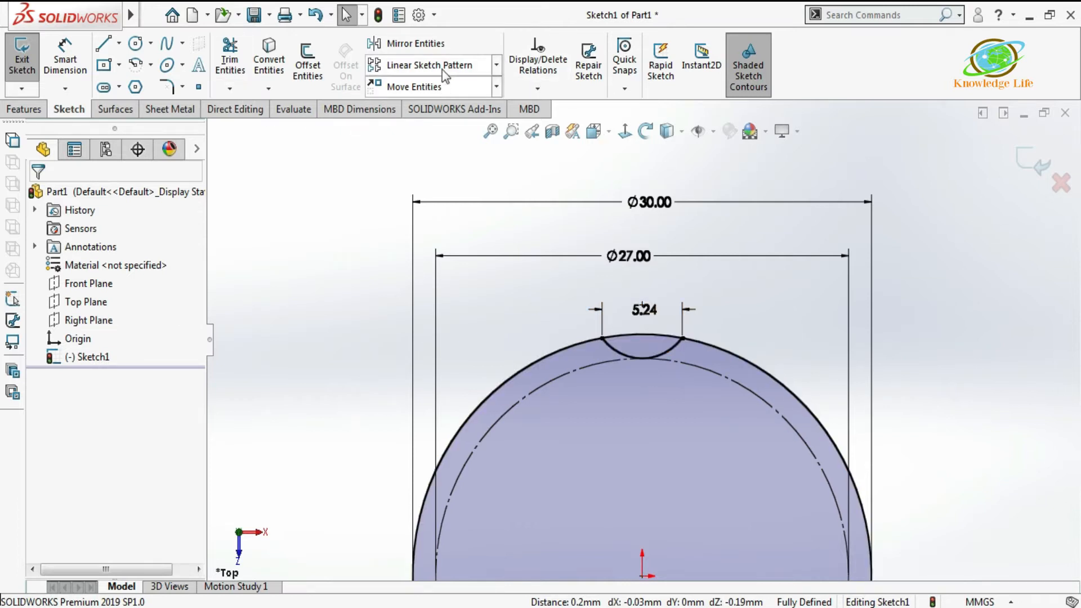
Step: Circular-pattern the small notch arc about the origin with 18 equally spaced instances over 360 degrees
click(497, 66)
click(469, 104)
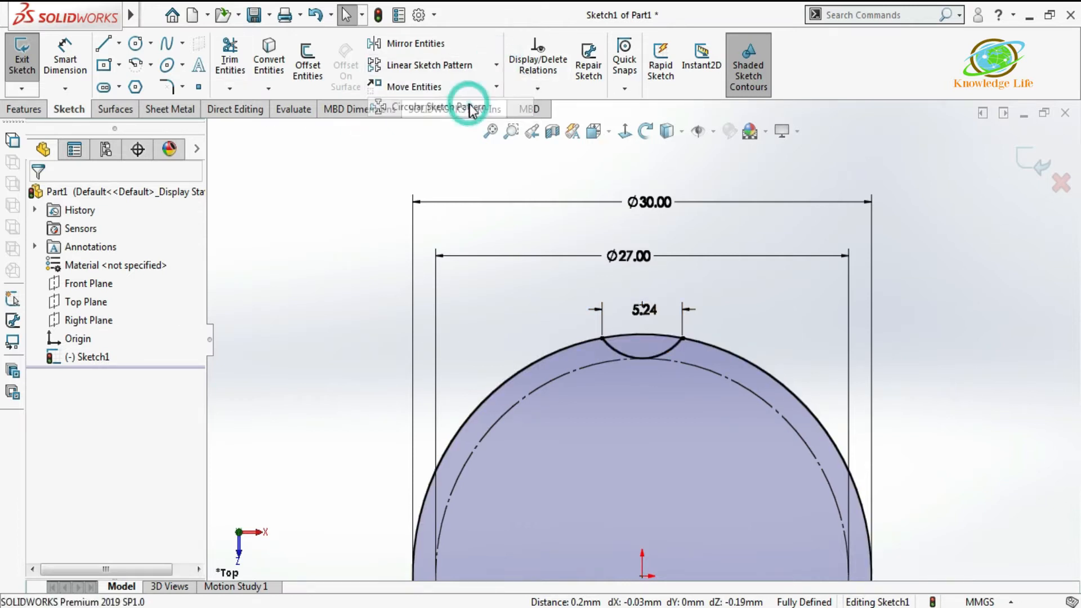
scroll(574, 422, up, 3)
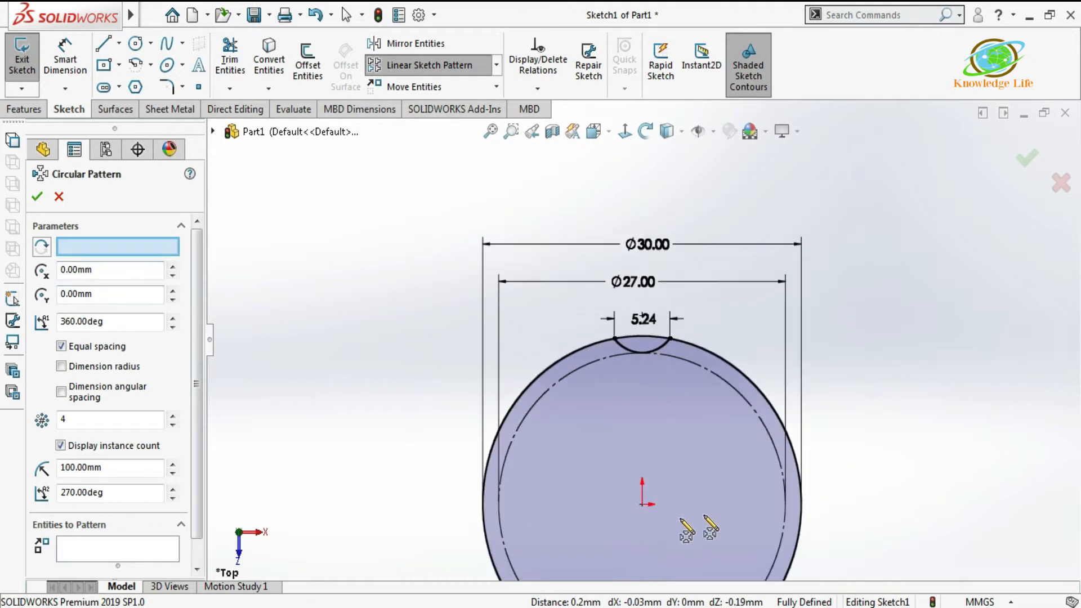
click(141, 247)
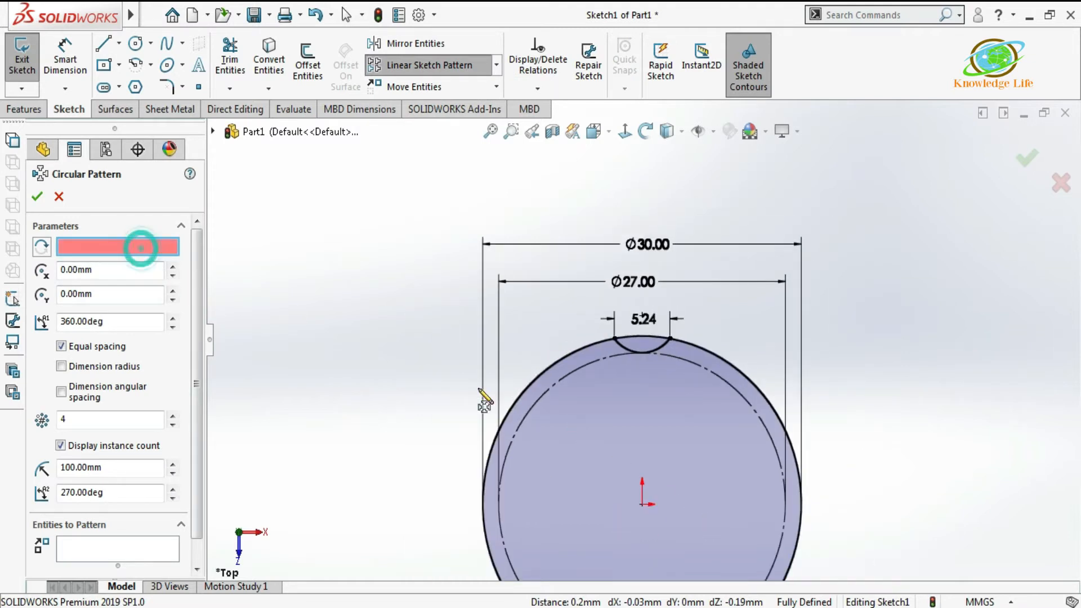
click(642, 505)
click(114, 543)
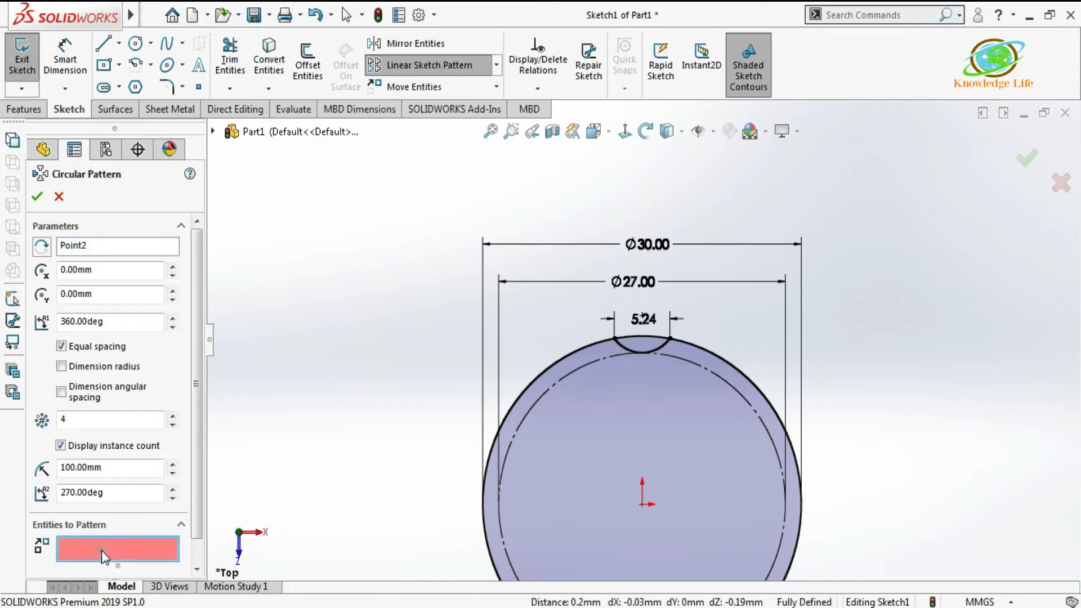
click(664, 347)
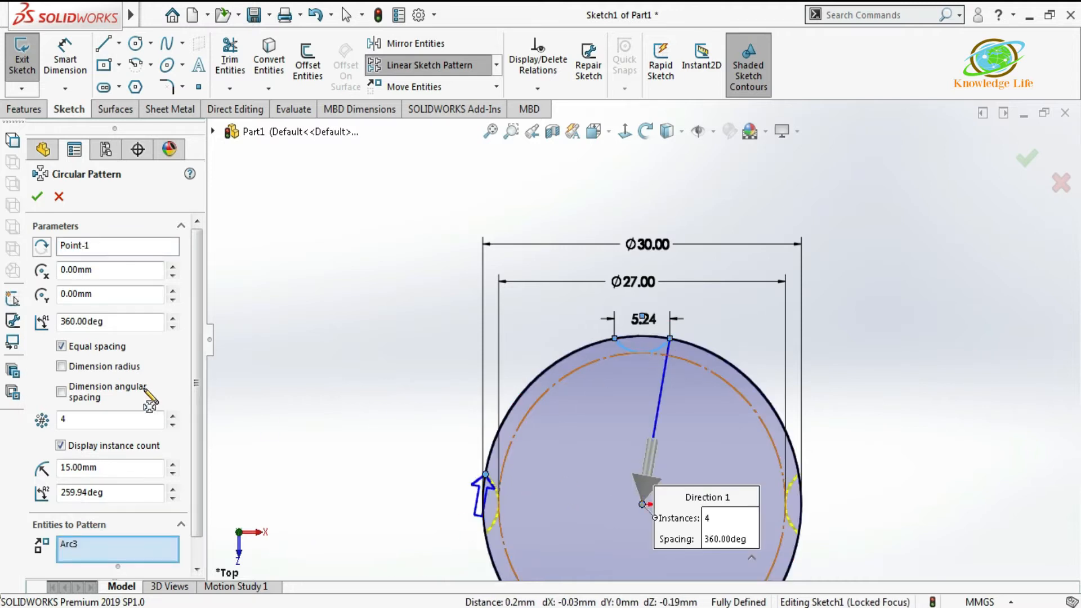
double_click(90, 418)
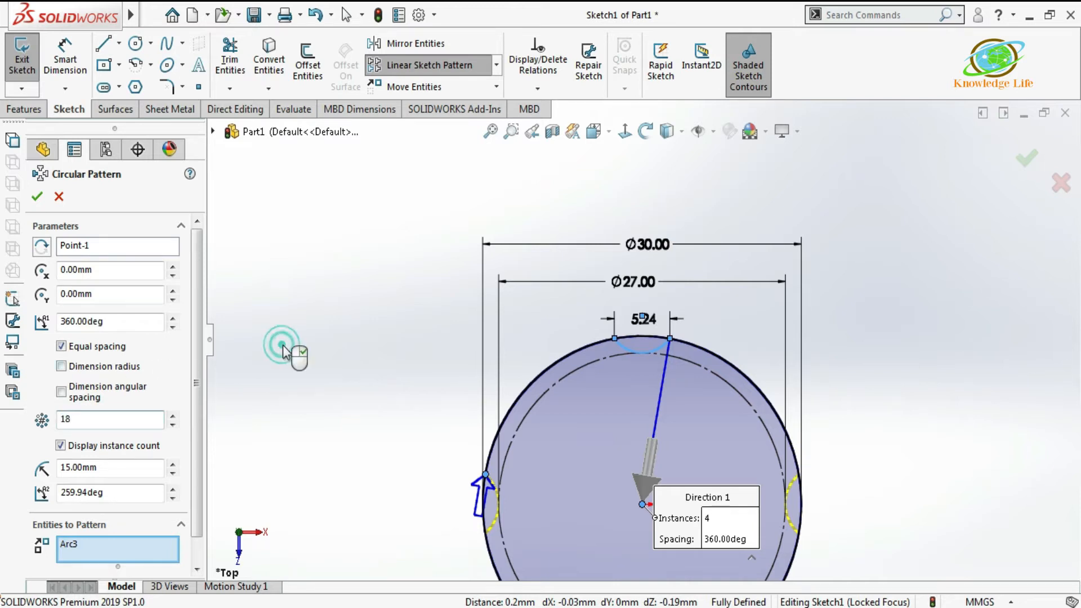
scroll(632, 366, down, 3)
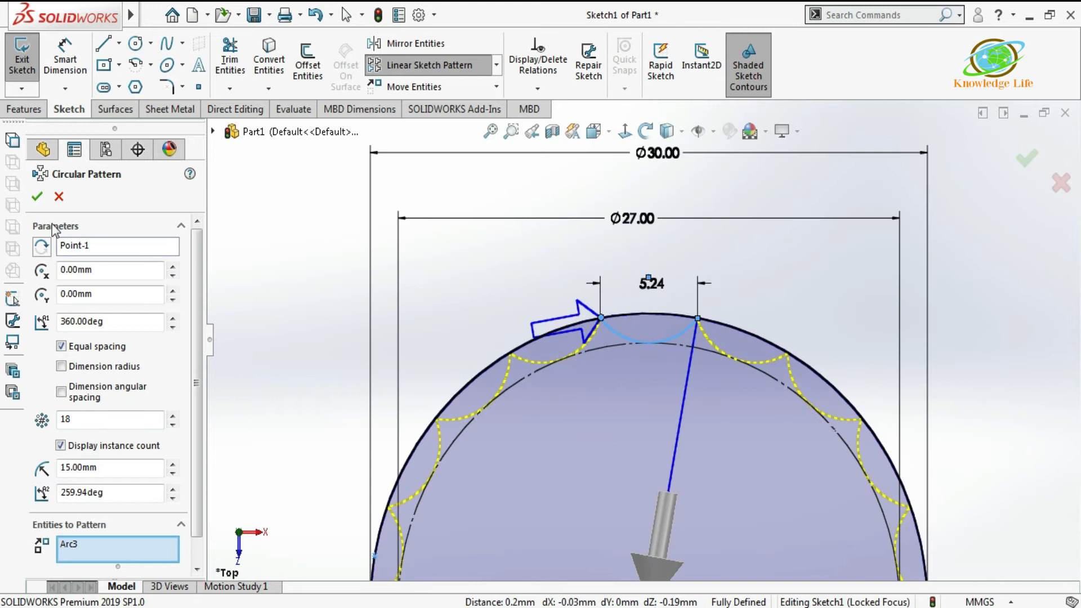
click(37, 197)
scroll(647, 343, up, 3)
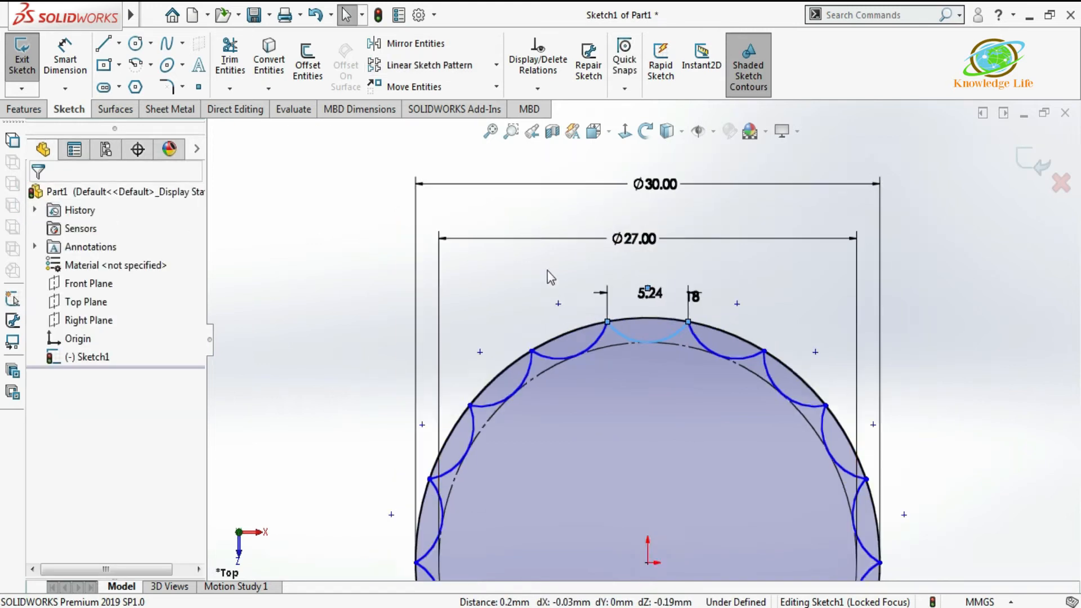
scroll(706, 498, up, 2)
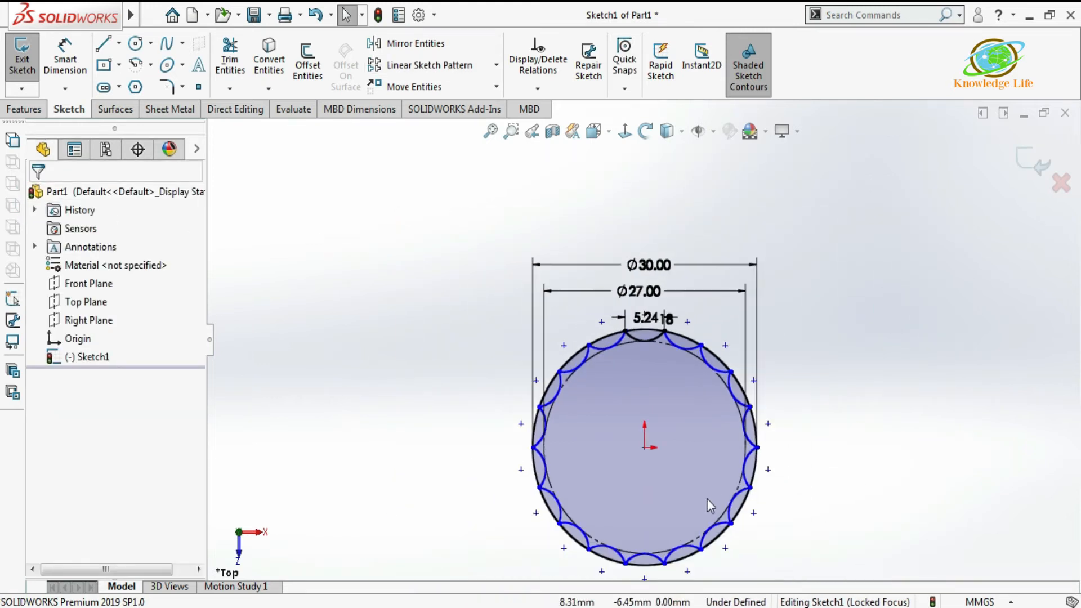
Step: Pull the arc pattern off-centre to expose its centre point, make that point coincident with the origin, and exit the sketch
scroll(707, 498, down, 5)
click(819, 304)
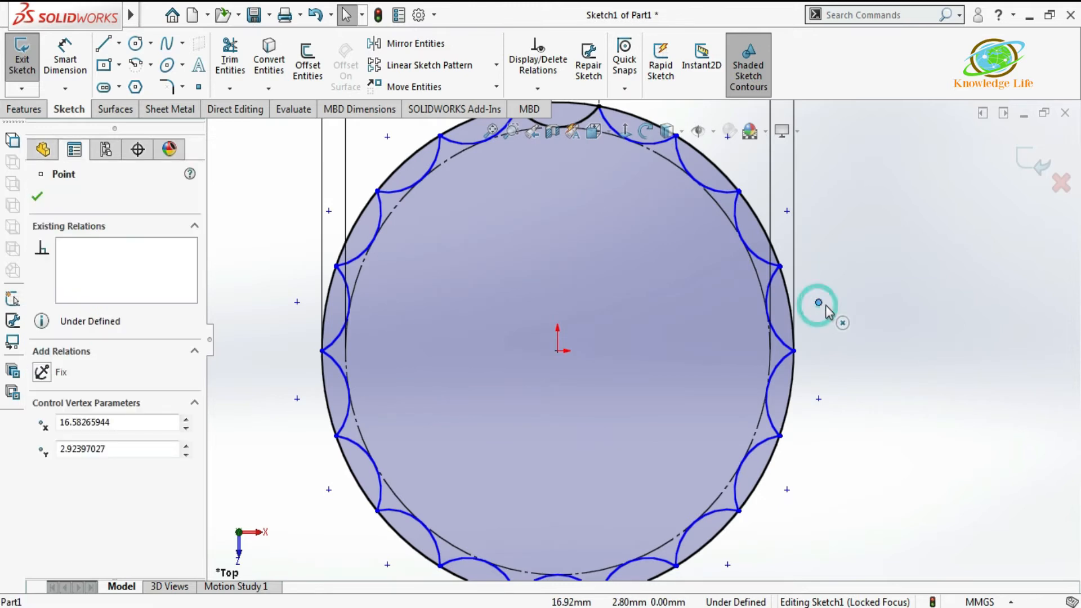
drag(836, 307, 844, 306)
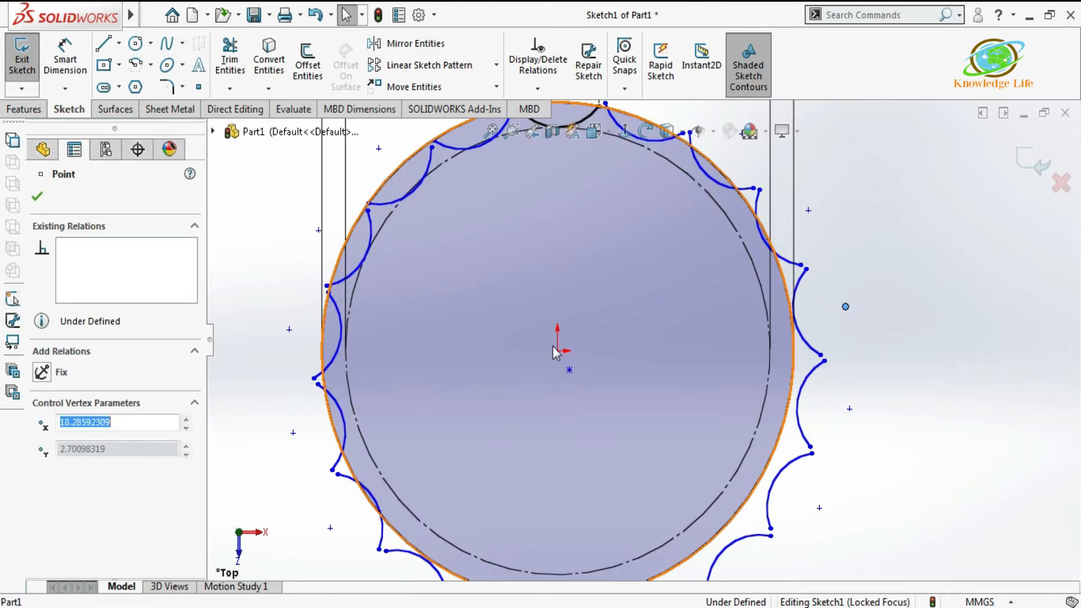
click(557, 351)
ctrl+click(569, 370)
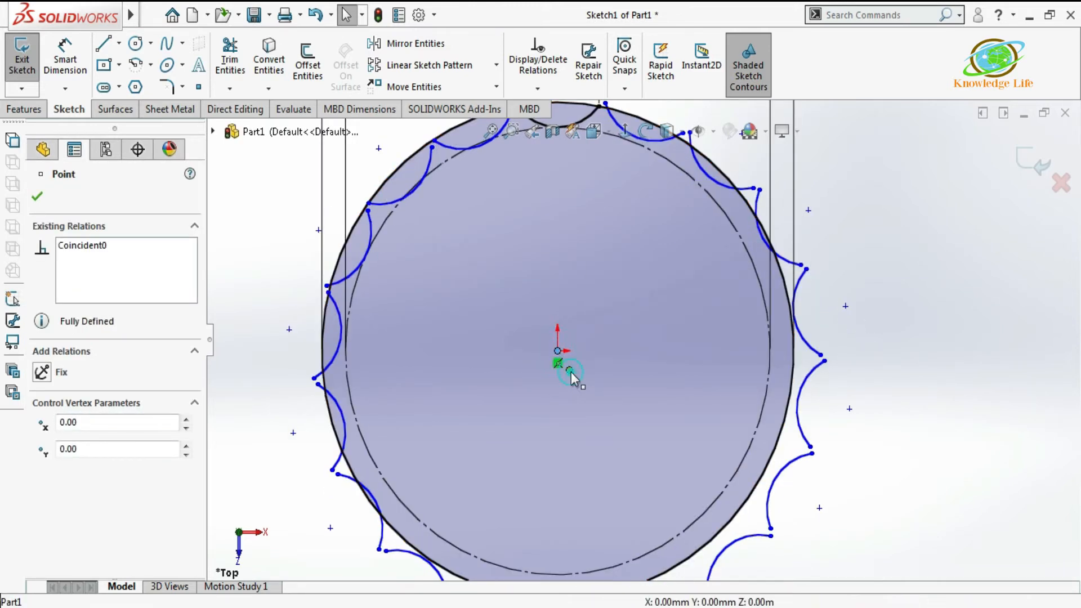
click(42, 505)
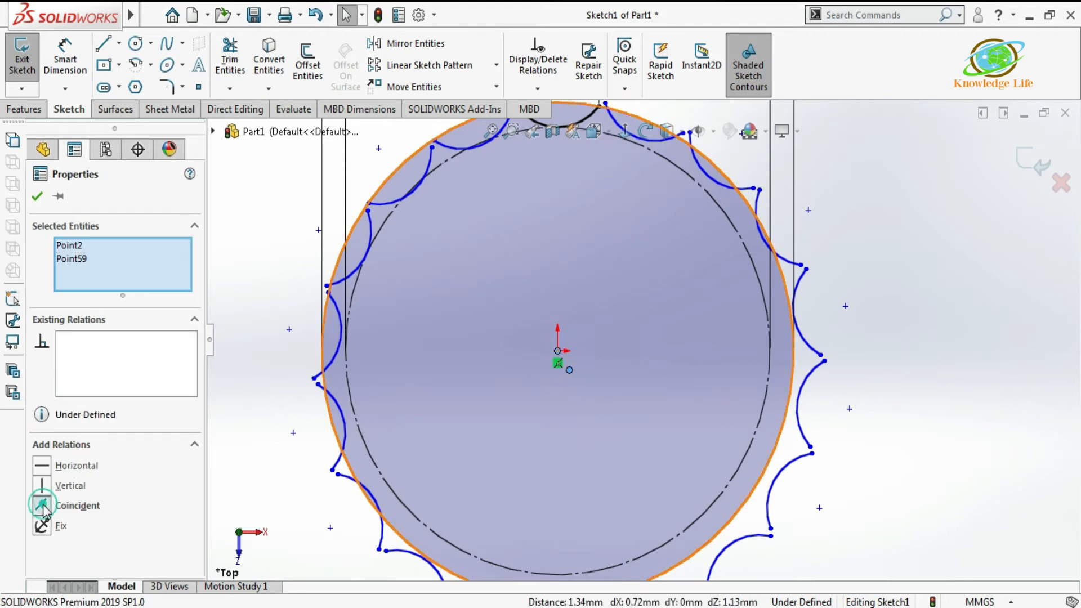
click(37, 198)
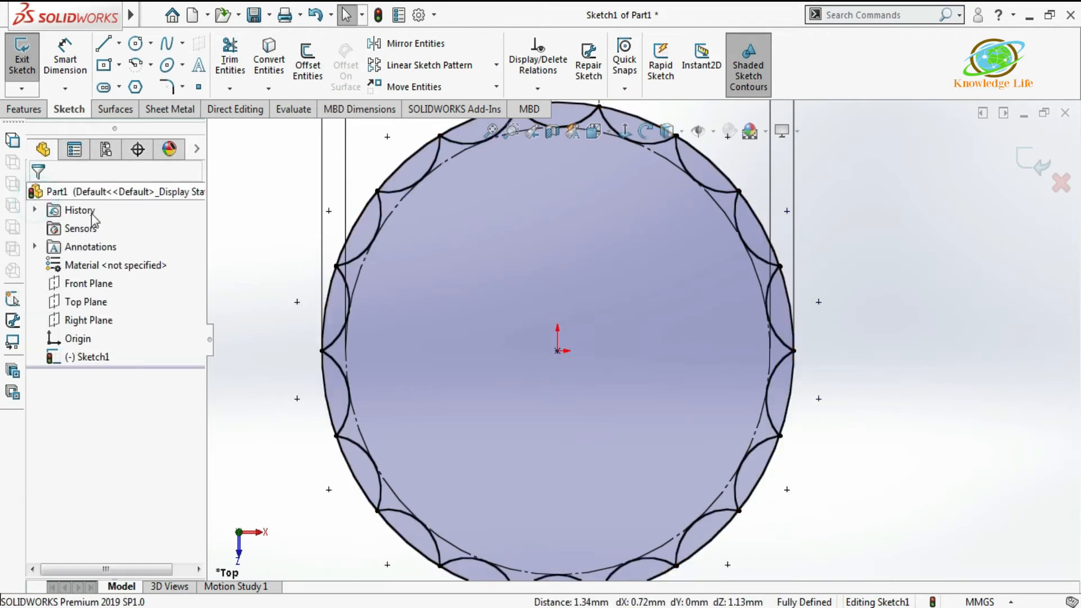
scroll(637, 284, up, 3)
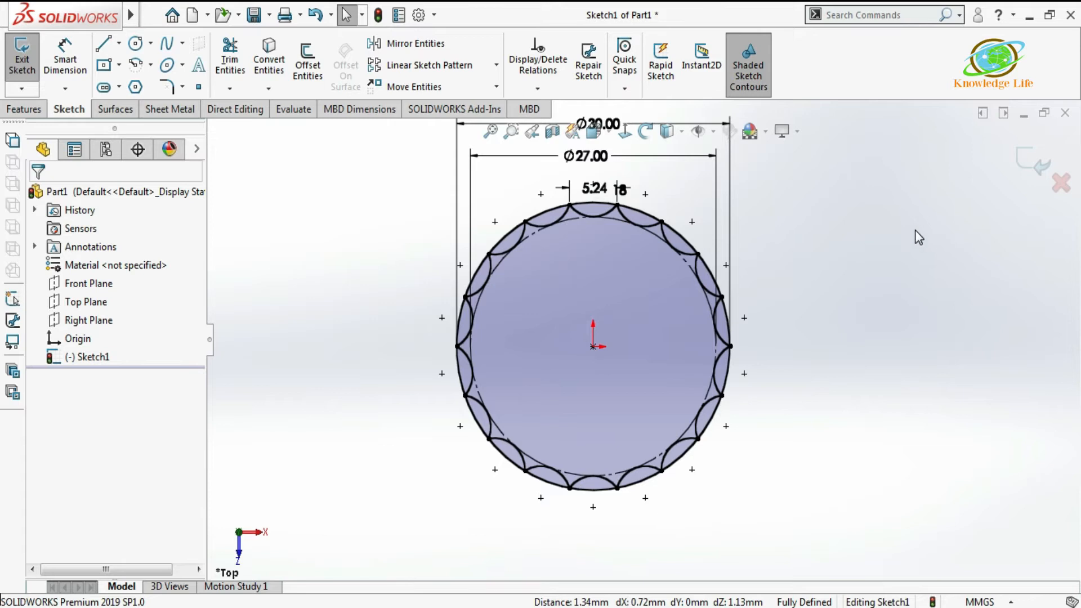
click(1033, 167)
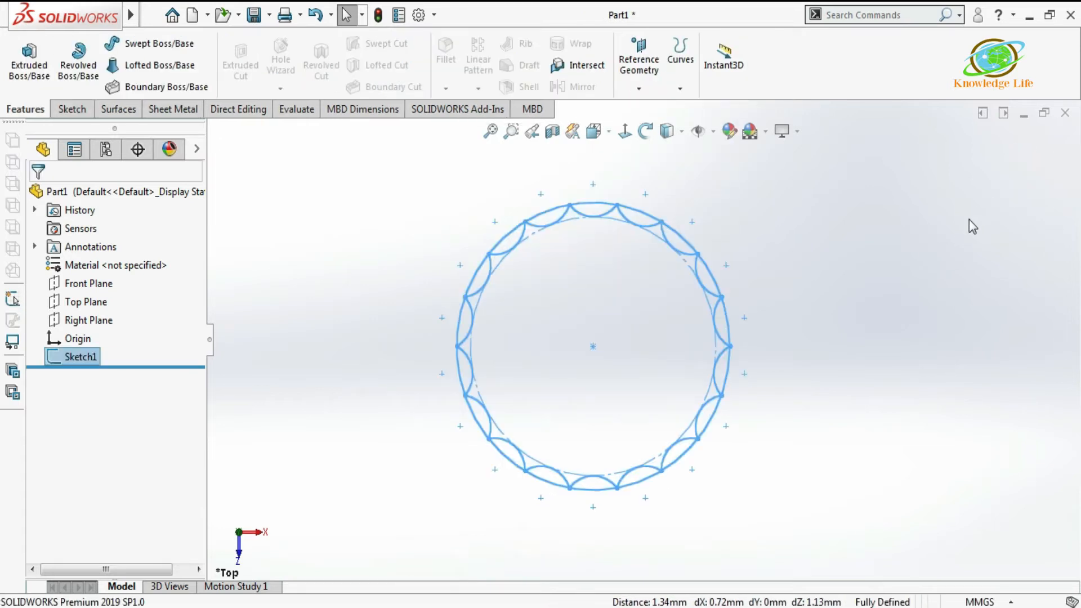
Step: Extrude only the inner scalloped region of the sketch as a 1 mm blind boss
mouse_move(871, 276)
middle_down()
mouse_move(856, 253)
mouse_move(826, 252)
middle_up()
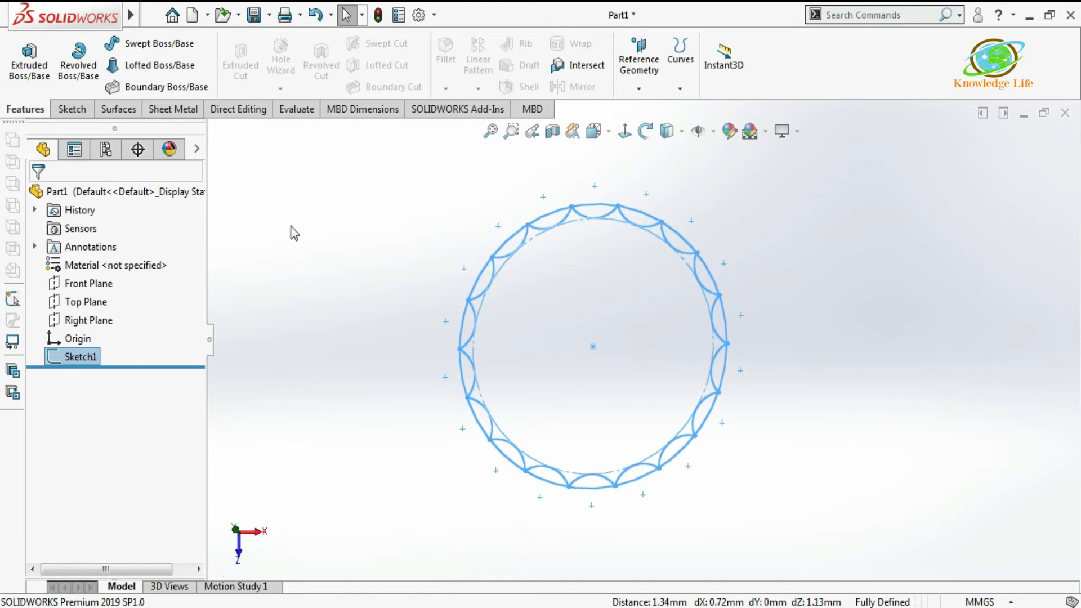
click(31, 67)
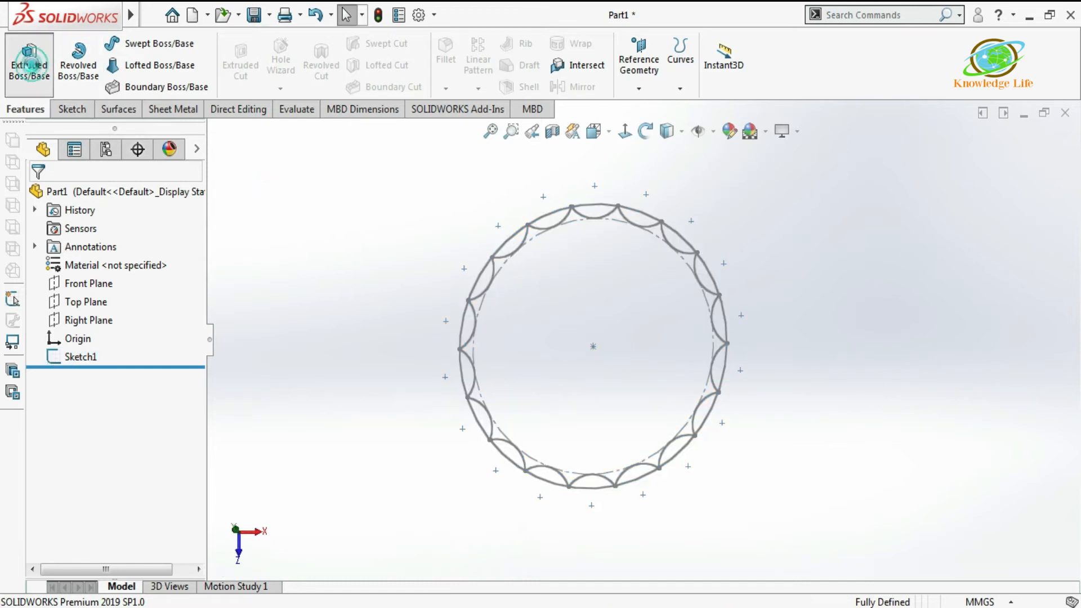
click(213, 131)
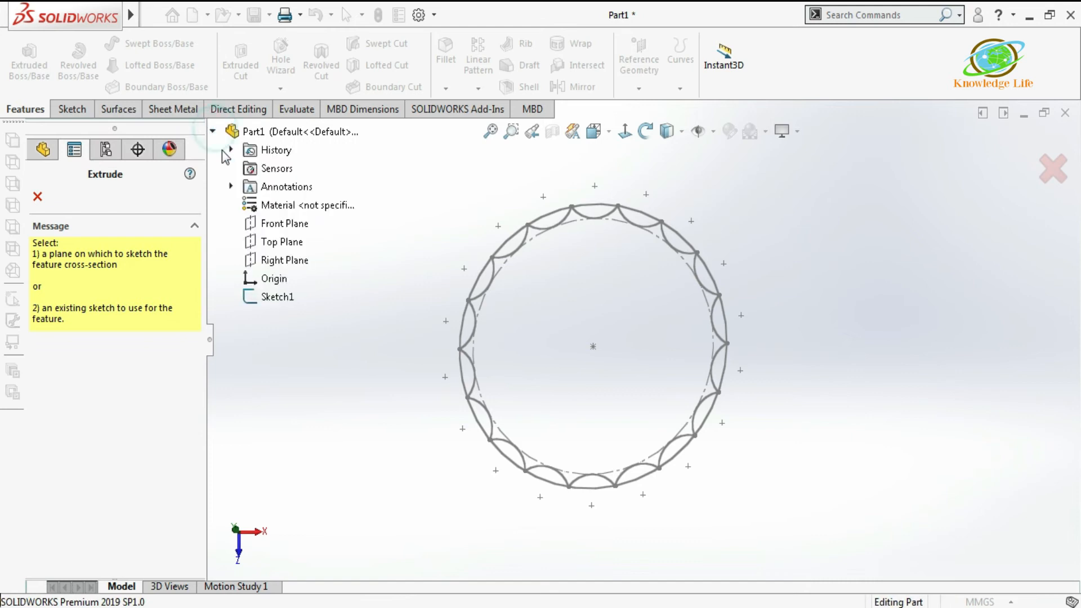
click(282, 297)
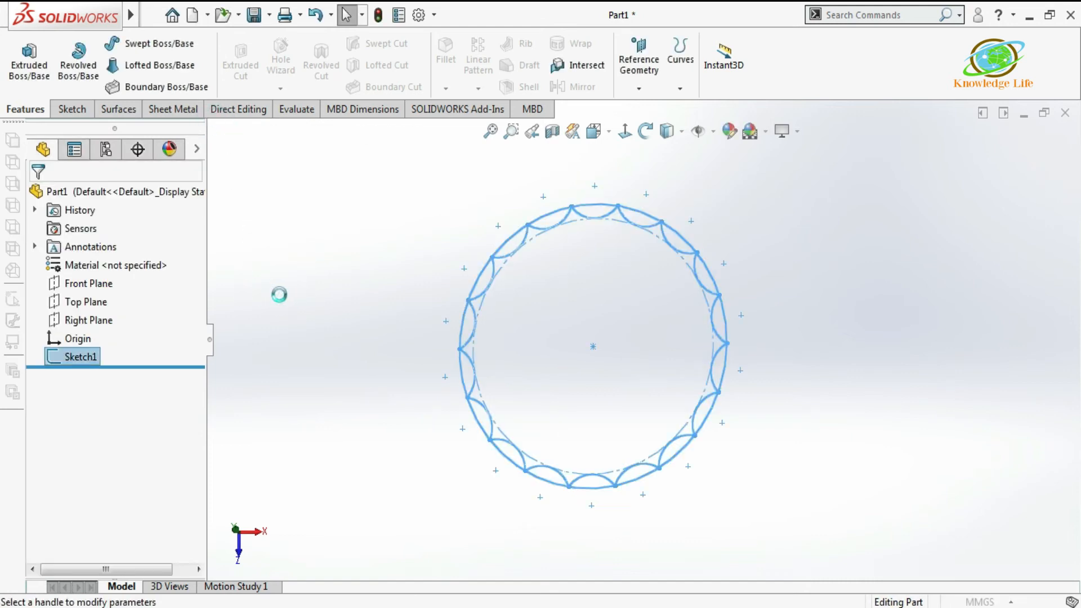
click(141, 512)
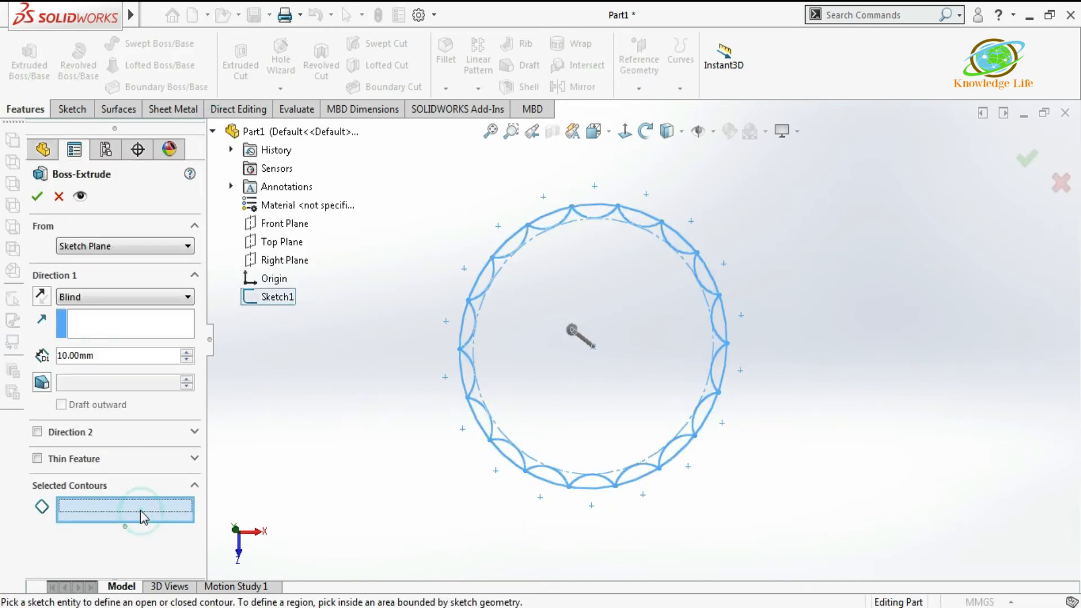
click(571, 437)
mouse_move(574, 436)
middle_down()
mouse_move(579, 287)
mouse_move(614, 292)
mouse_move(617, 282)
mouse_move(605, 290)
middle_up()
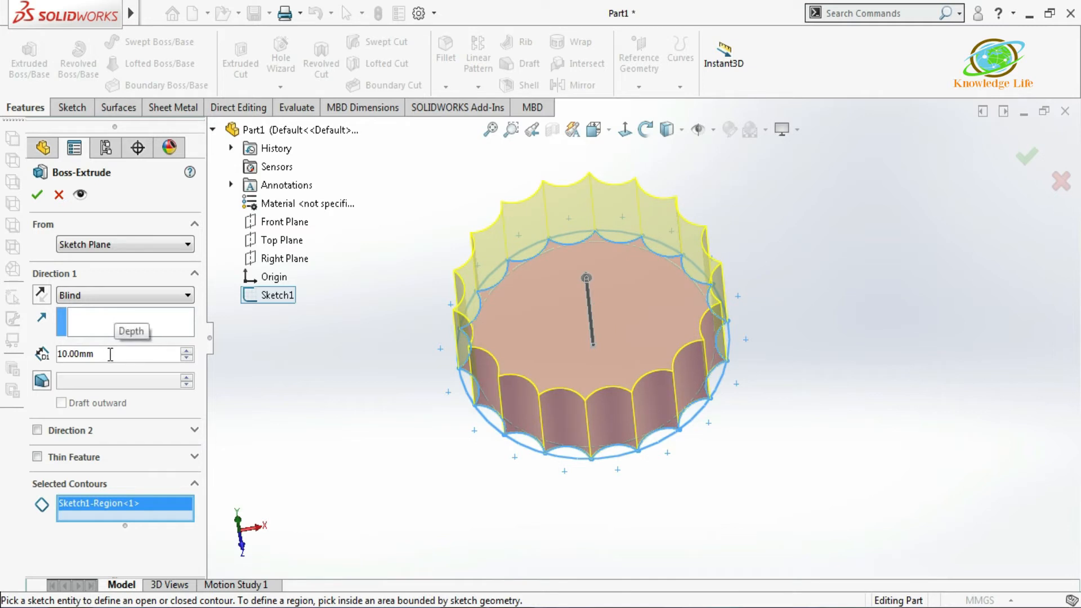
click(84, 354)
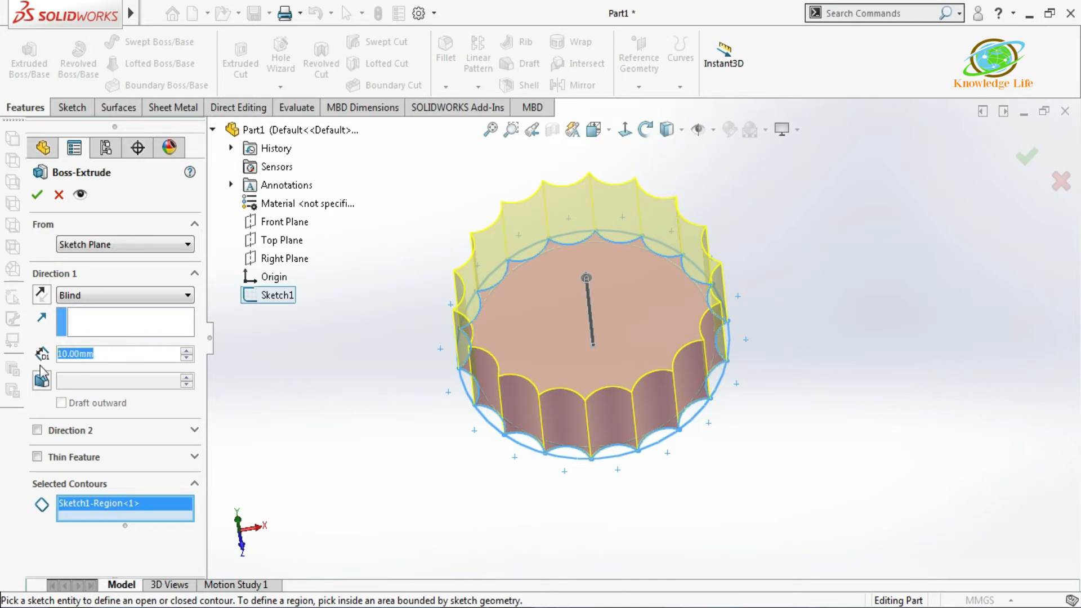
text(1)
key(Return)
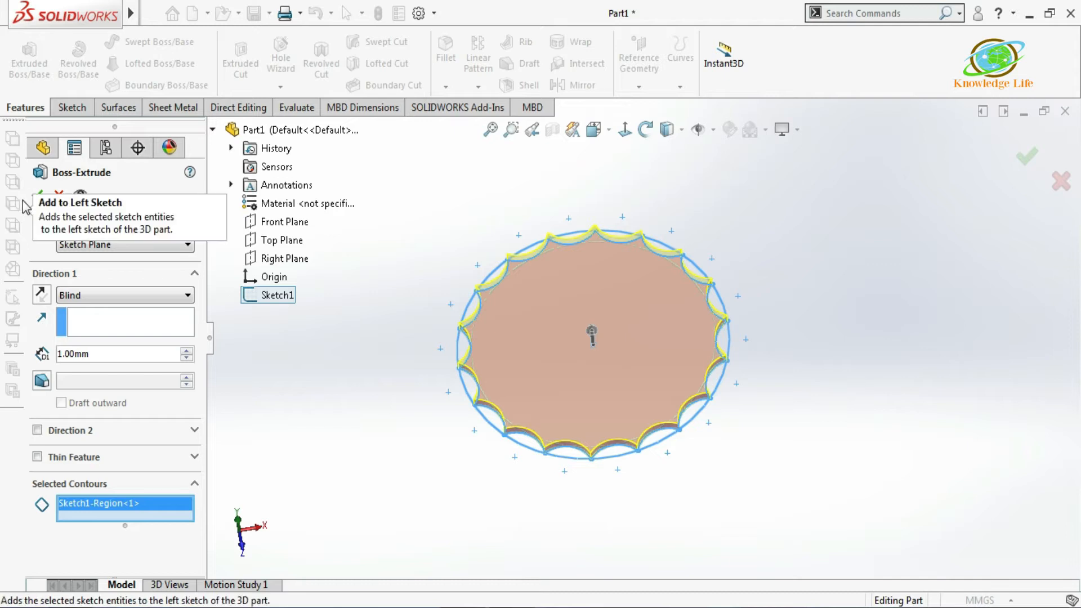
click(36, 195)
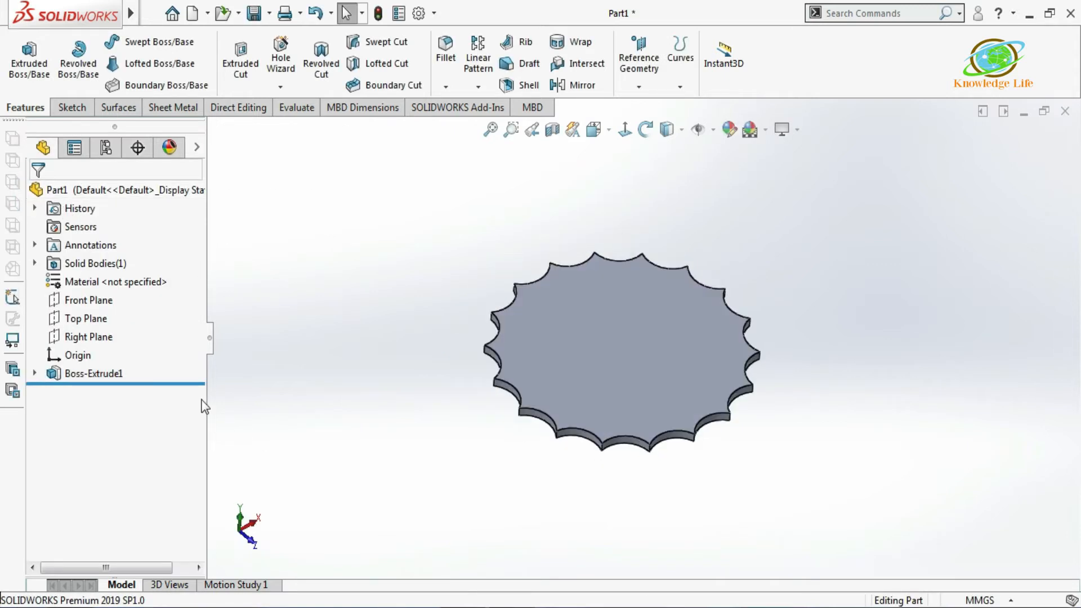
Step: Create a reference plane offset 10 mm from the disc's underside, flipping the offset so it lies above the disc
middle_drag(707, 174, 658, 135)
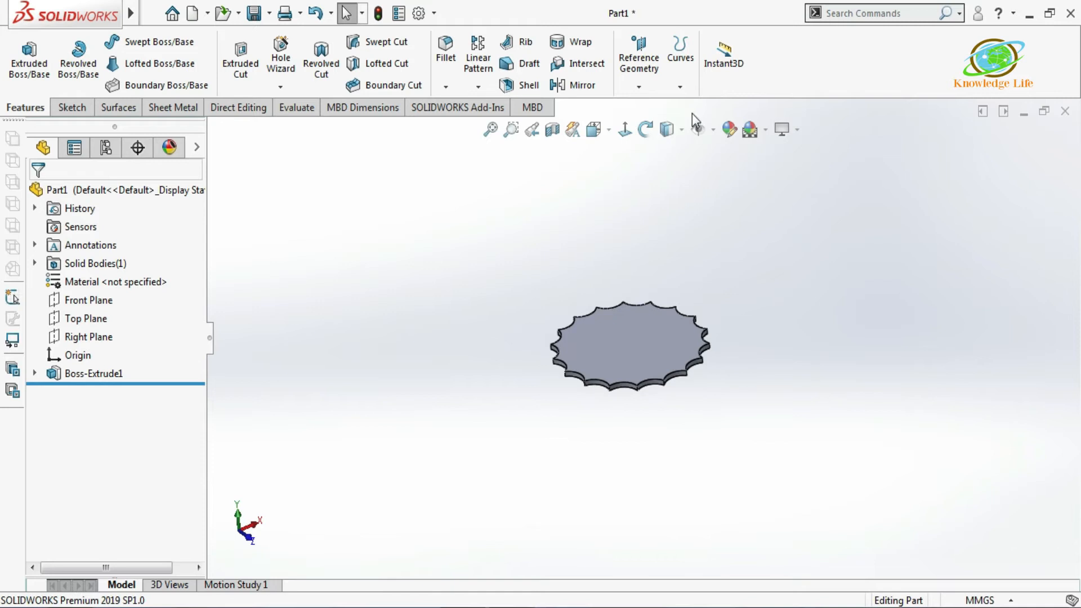
click(639, 86)
click(653, 107)
middle_drag(740, 301, 667, 358)
click(660, 346)
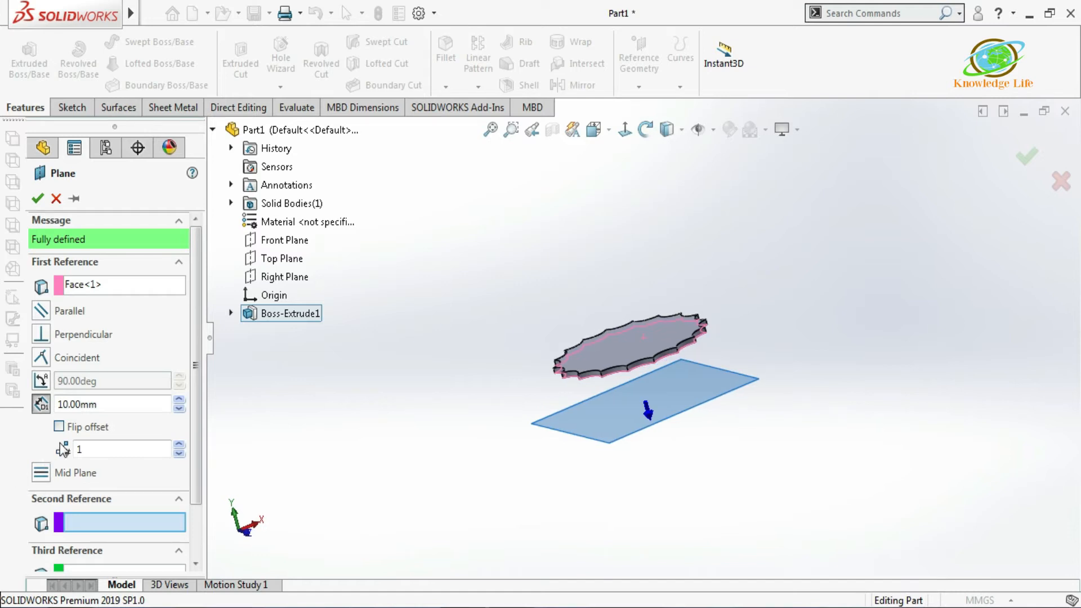
click(58, 426)
middle_drag(529, 341, 394, 360)
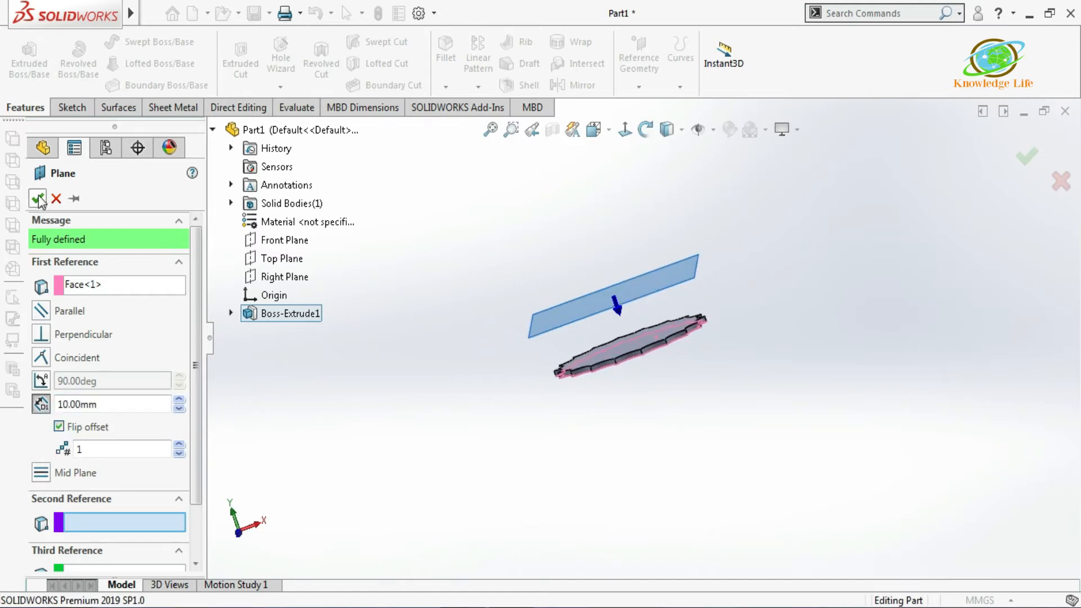
click(37, 198)
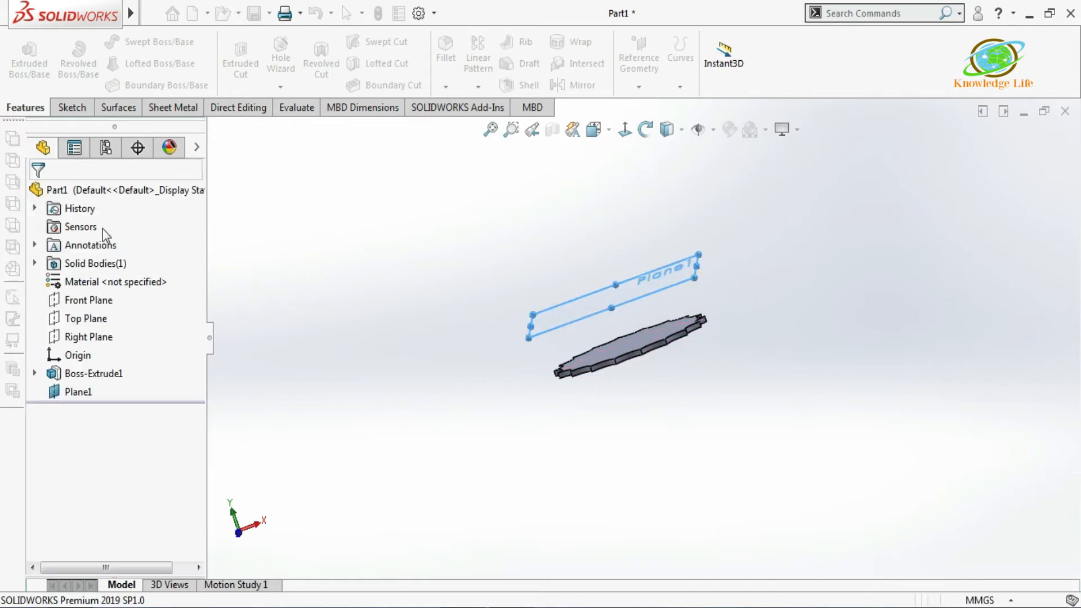
Step: Start a sketch on the new offset plane, viewed straight on, and draw a circle centred on the origin within the scalloped outline
middle_drag(460, 194, 534, 236)
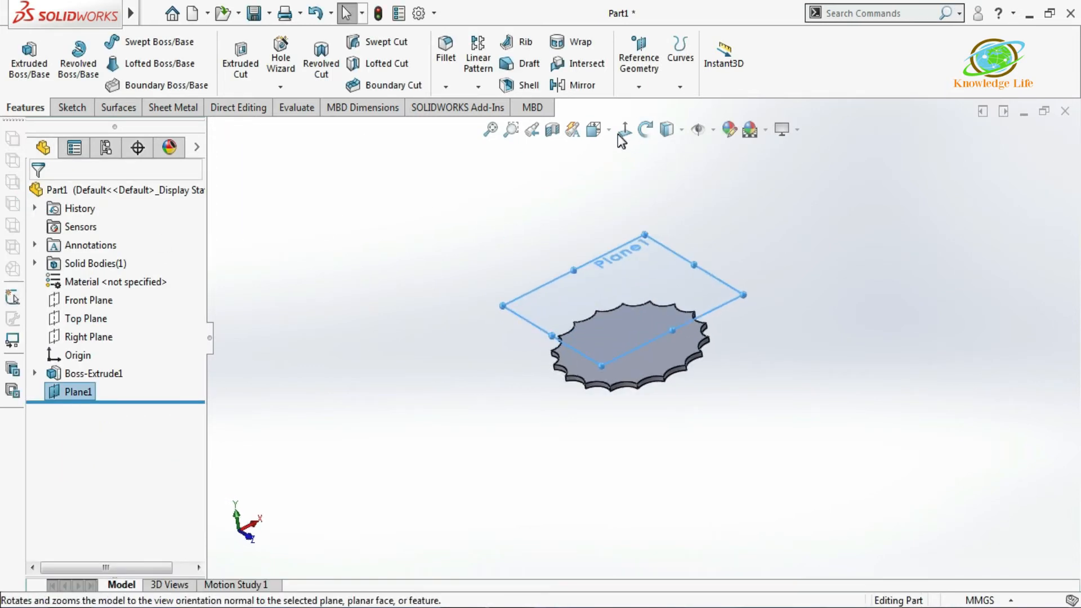
click(72, 106)
click(21, 56)
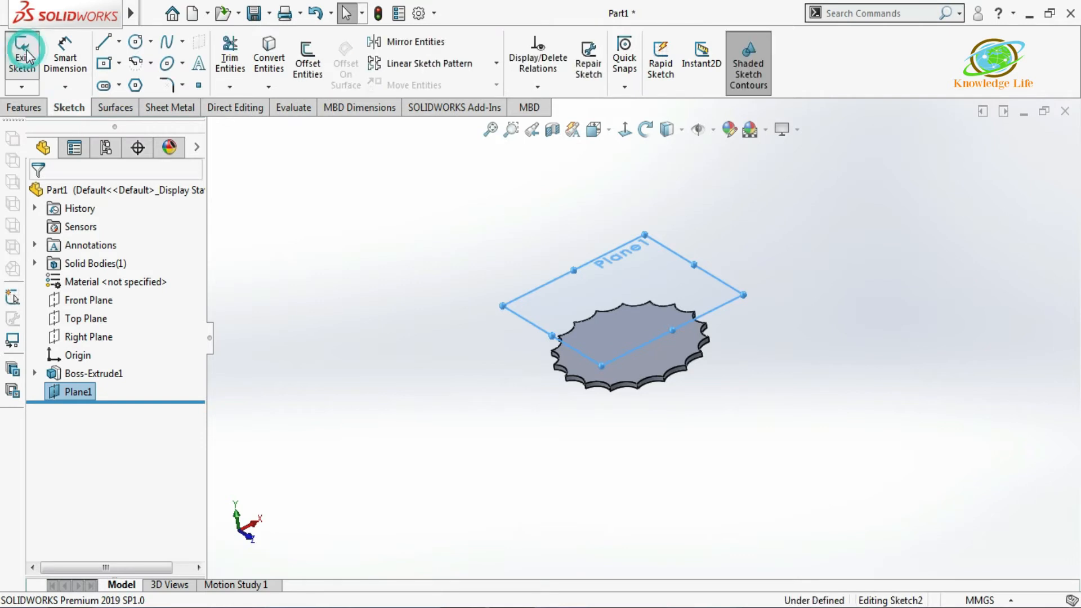
click(626, 128)
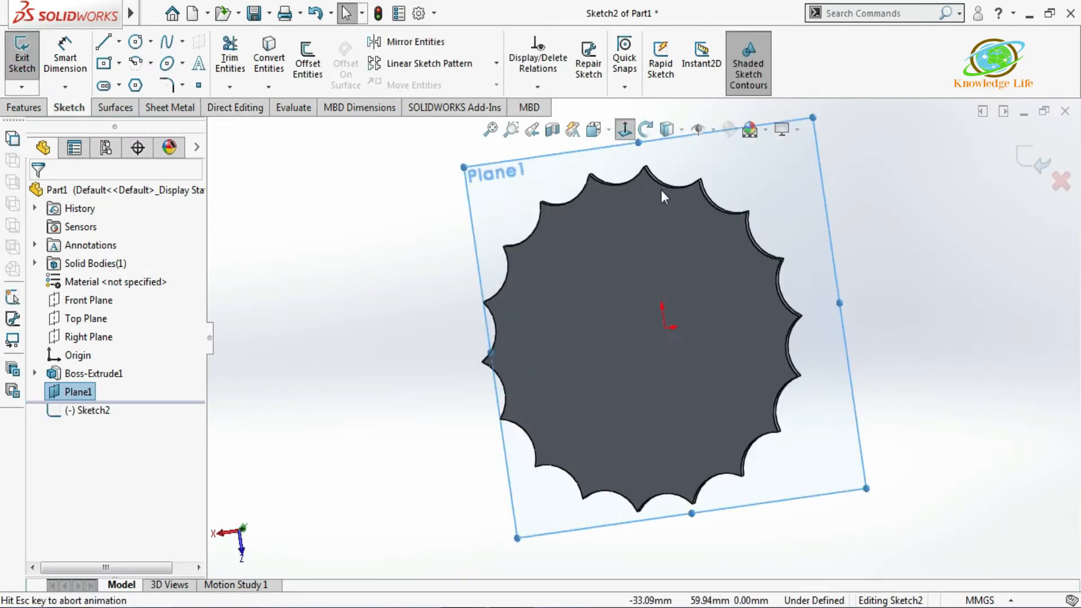
click(135, 41)
click(643, 338)
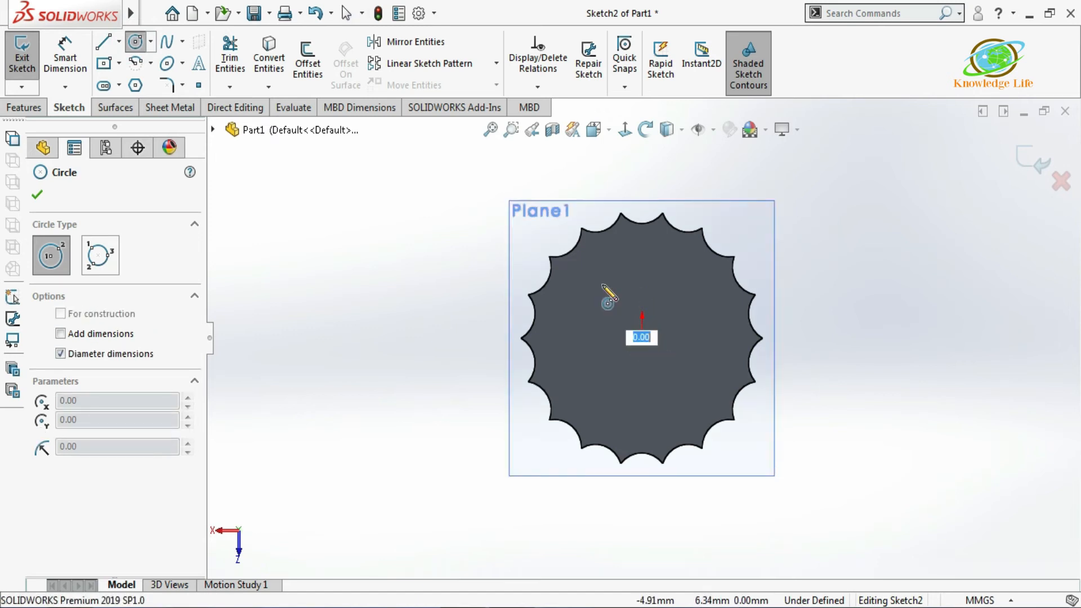
key(Return)
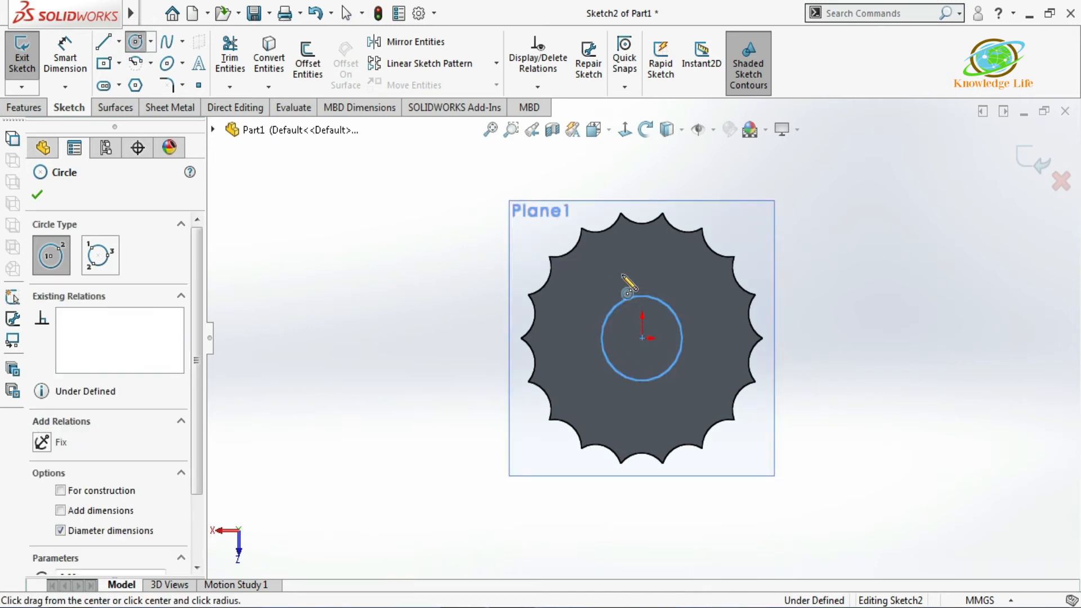
key(Escape)
scroll(651, 304, down, 3)
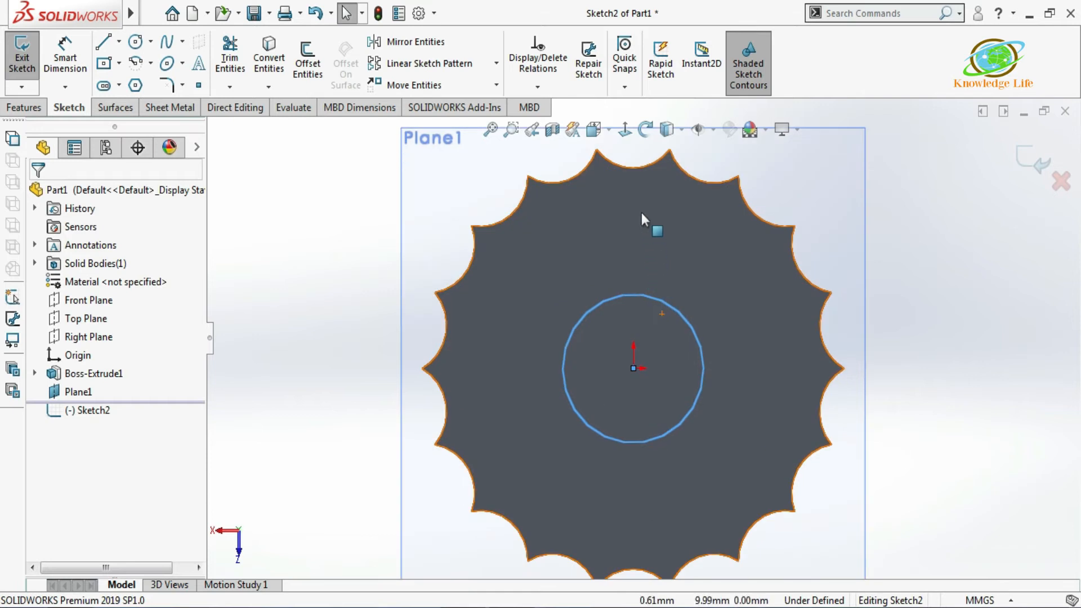
Step: Make the circle tangent to one of the disc's scalloped edge arcs, then exit the sketch
click(635, 168)
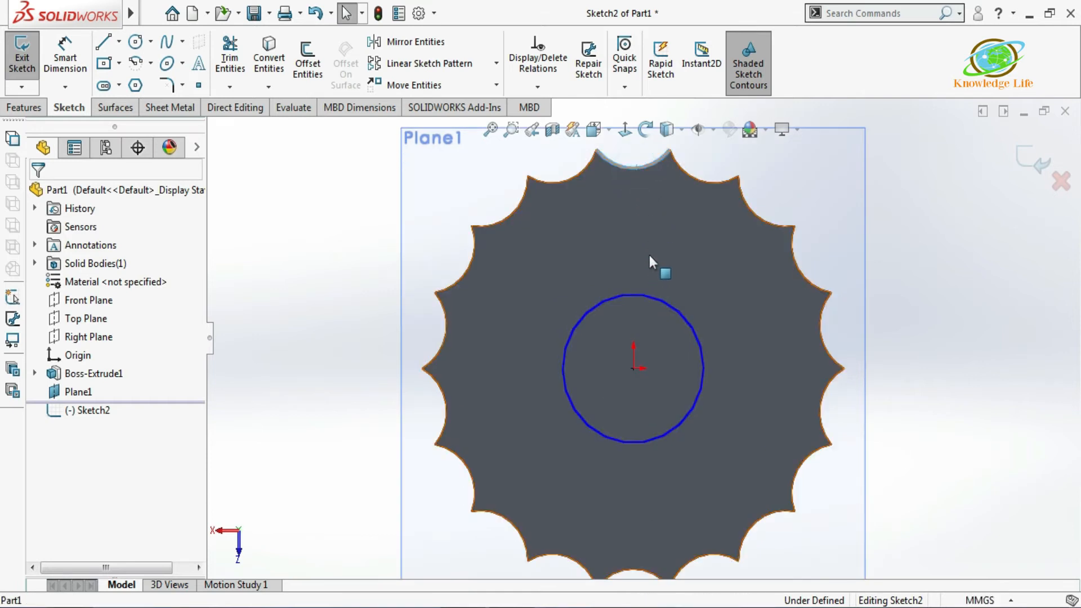
ctrl+click(639, 295)
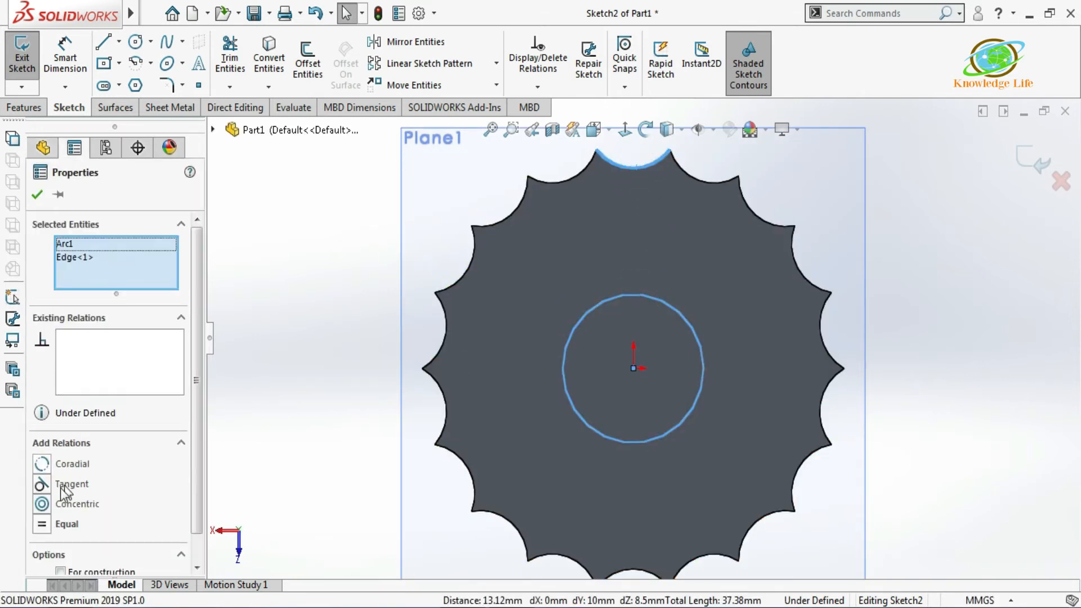
click(41, 485)
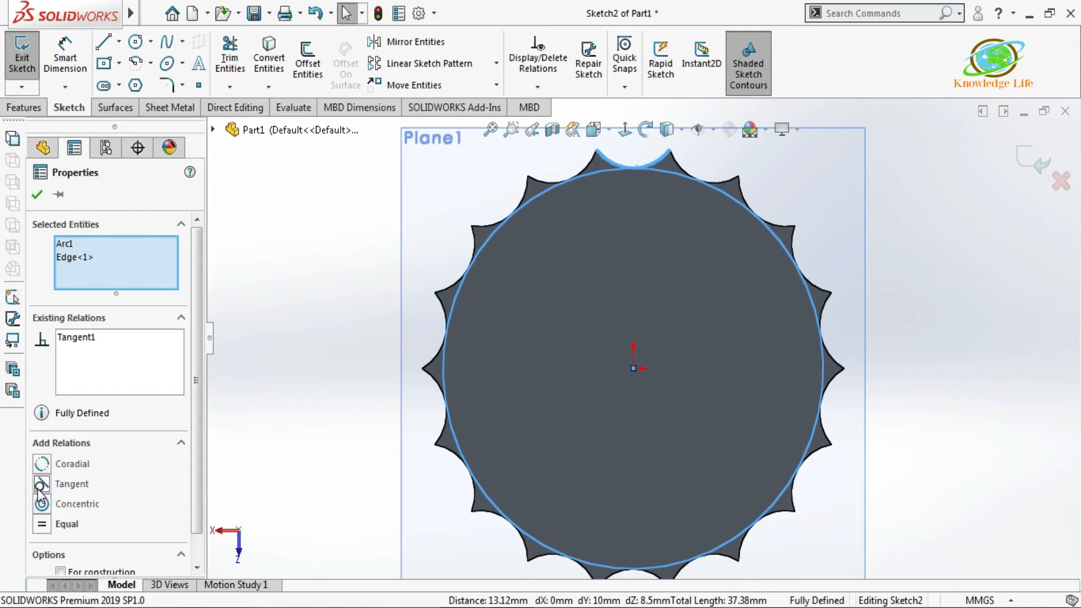
click(37, 195)
scroll(400, 297, up, 5)
mouse_move(908, 292)
middle_down()
mouse_move(814, 225)
mouse_move(750, 258)
mouse_move(692, 260)
mouse_move(774, 176)
mouse_move(827, 96)
mouse_move(858, 208)
middle_up()
middle_drag(801, 398, 799, 343)
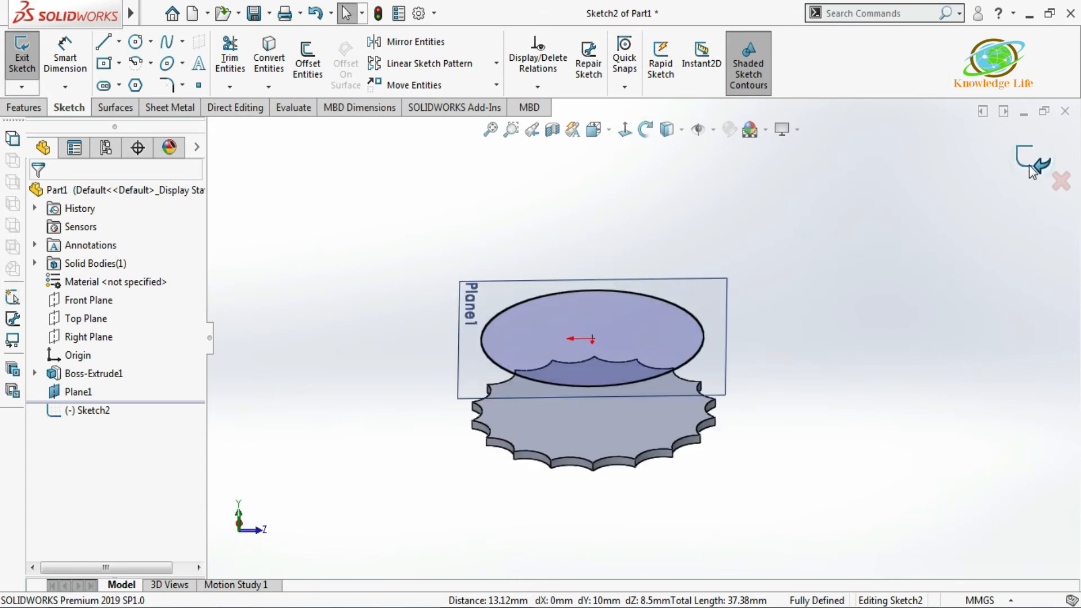
click(1041, 165)
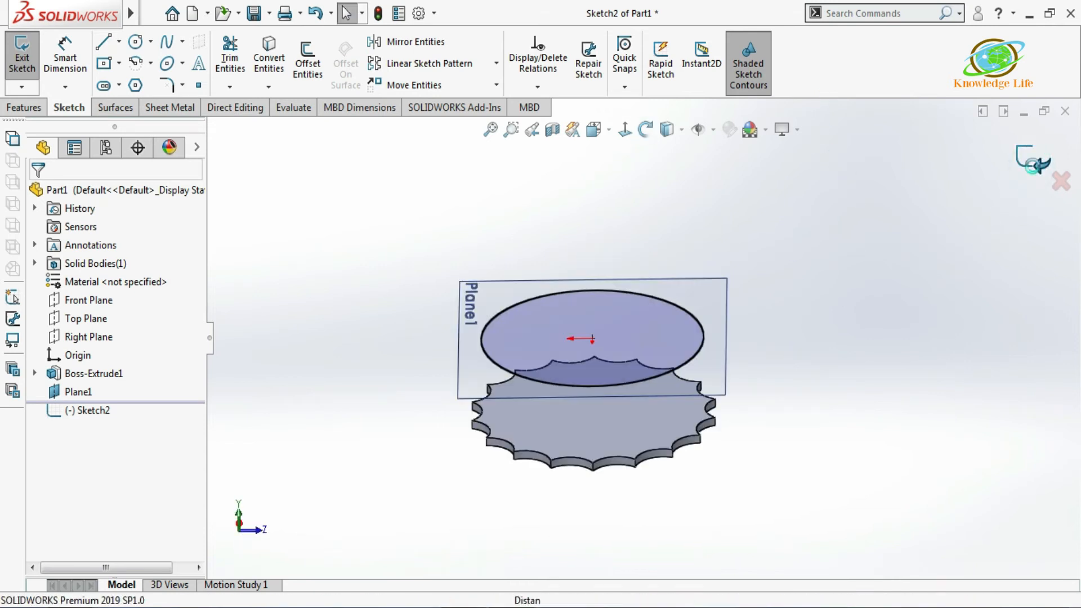
click(729, 298)
click(831, 238)
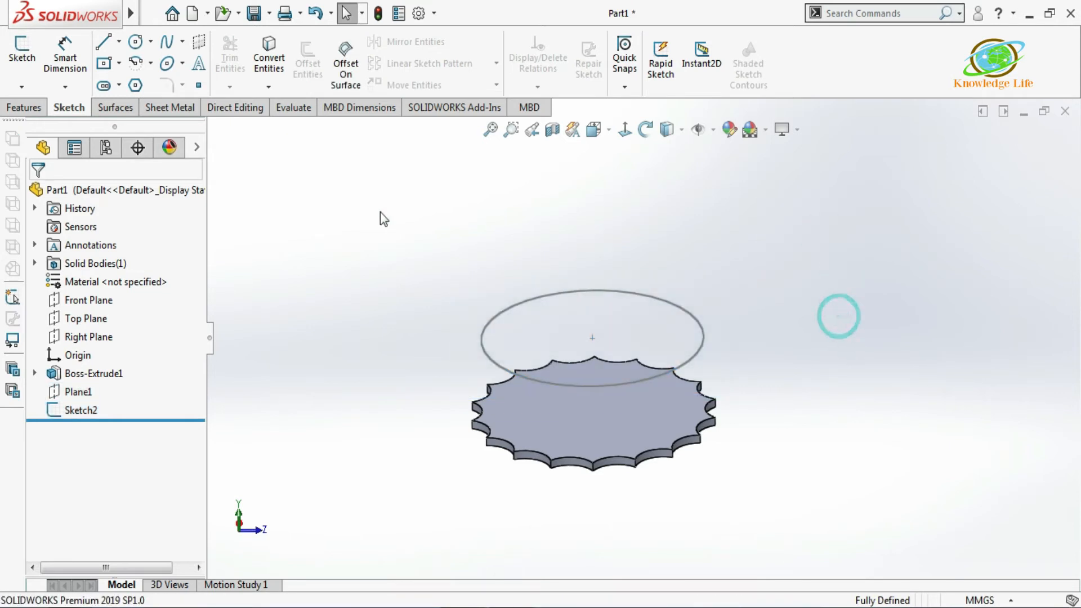
Step: Loft a solid between the circle sketch and the upper face of the scalloped disc, merging the result
click(26, 108)
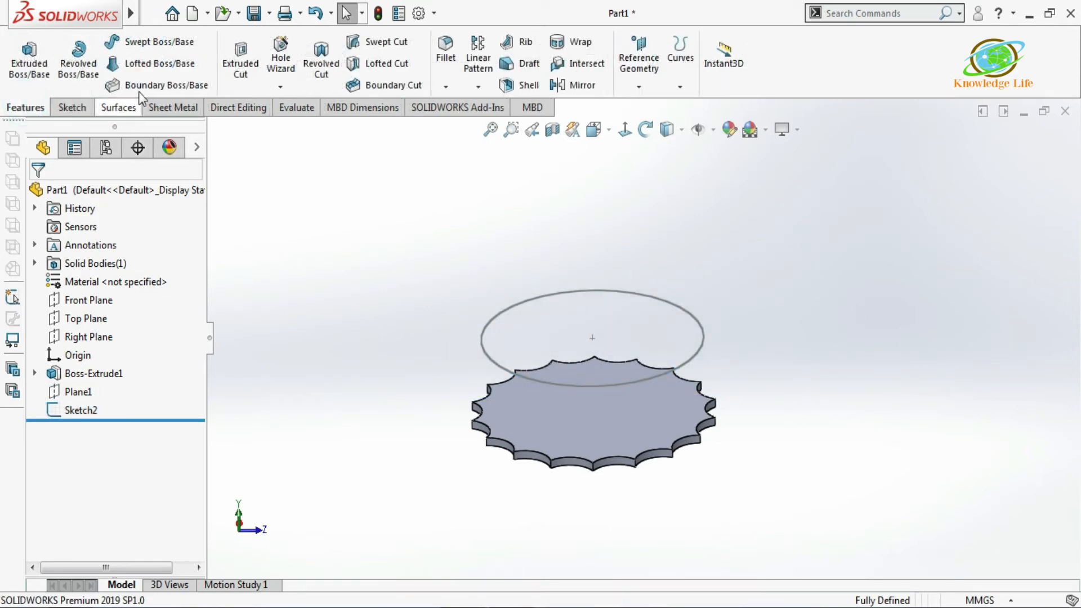
click(156, 69)
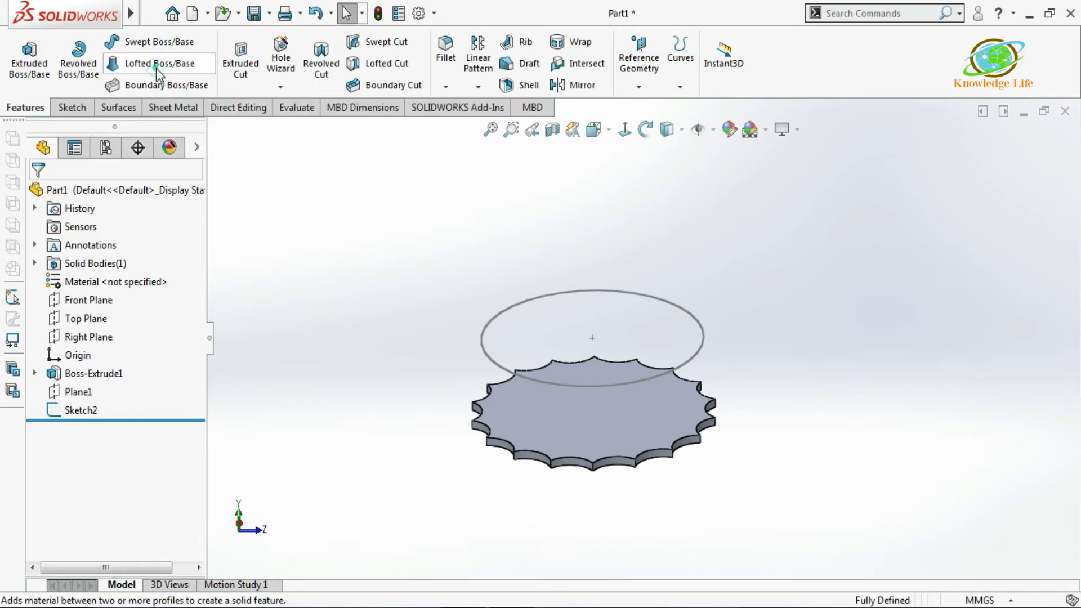
click(532, 298)
click(614, 415)
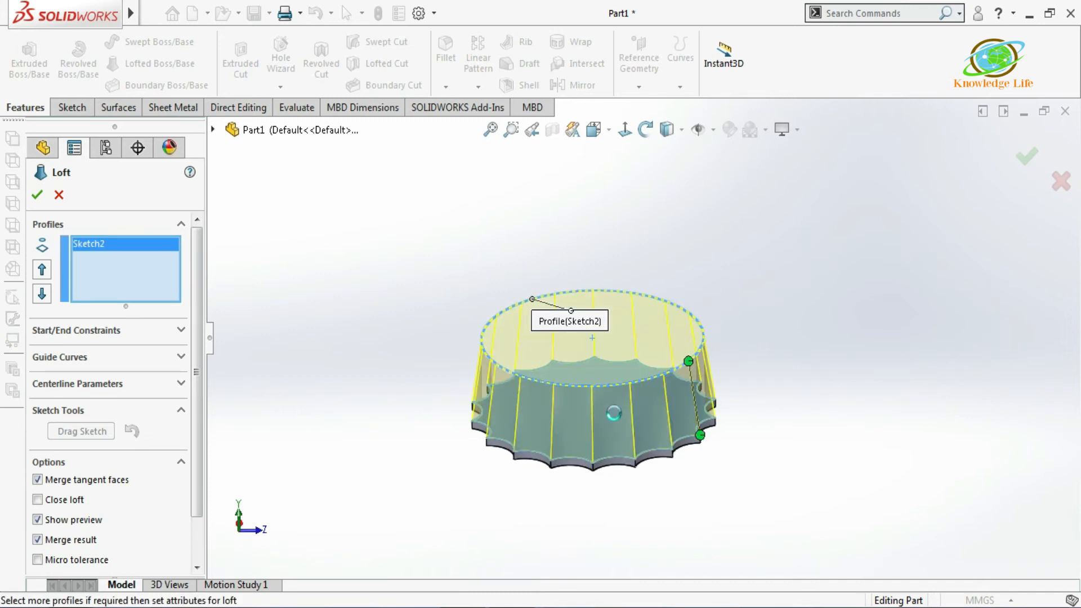
click(34, 195)
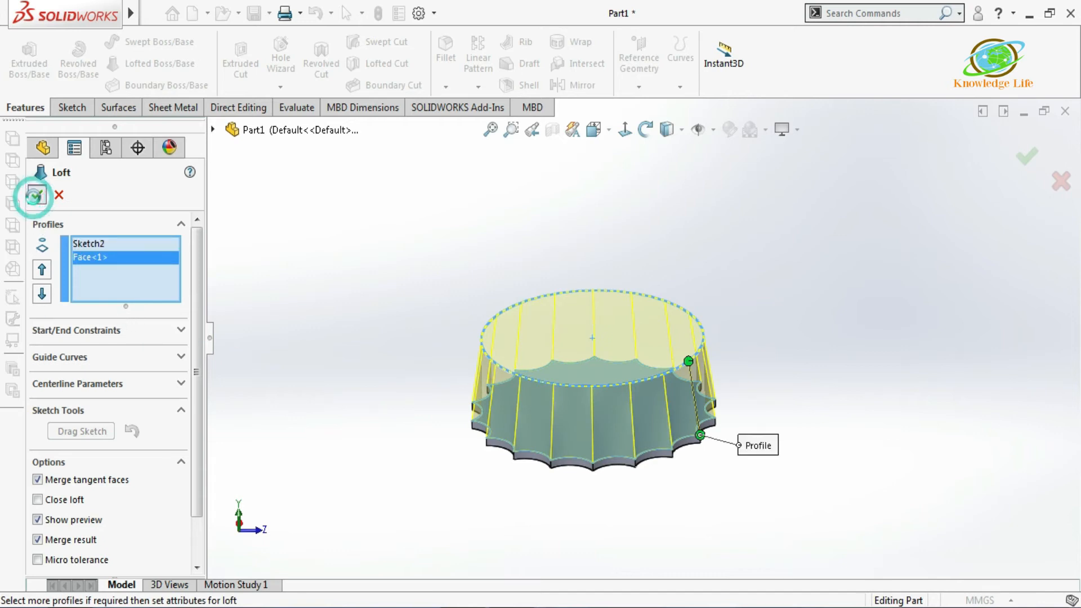
click(473, 223)
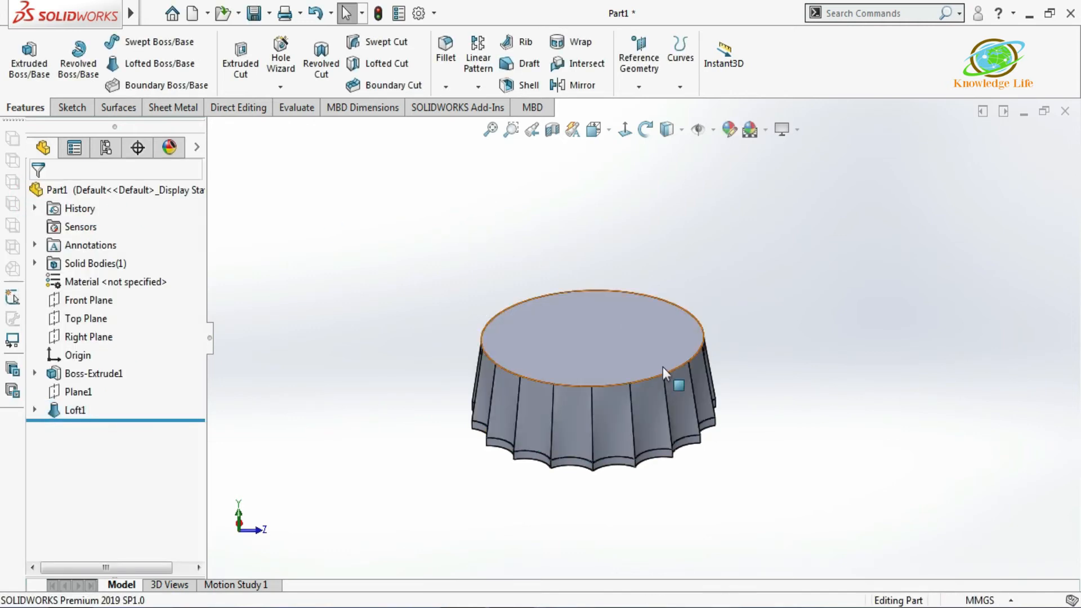
Step: Fillet the circular top edge of the lofted body with a symmetric 3 mm radius and tangent propagation
scroll(642, 395, down, 2)
scroll(639, 397, up, 3)
scroll(548, 277, down, 2)
mouse_move(548, 275)
middle_down()
mouse_move(561, 245)
mouse_move(554, 287)
middle_up()
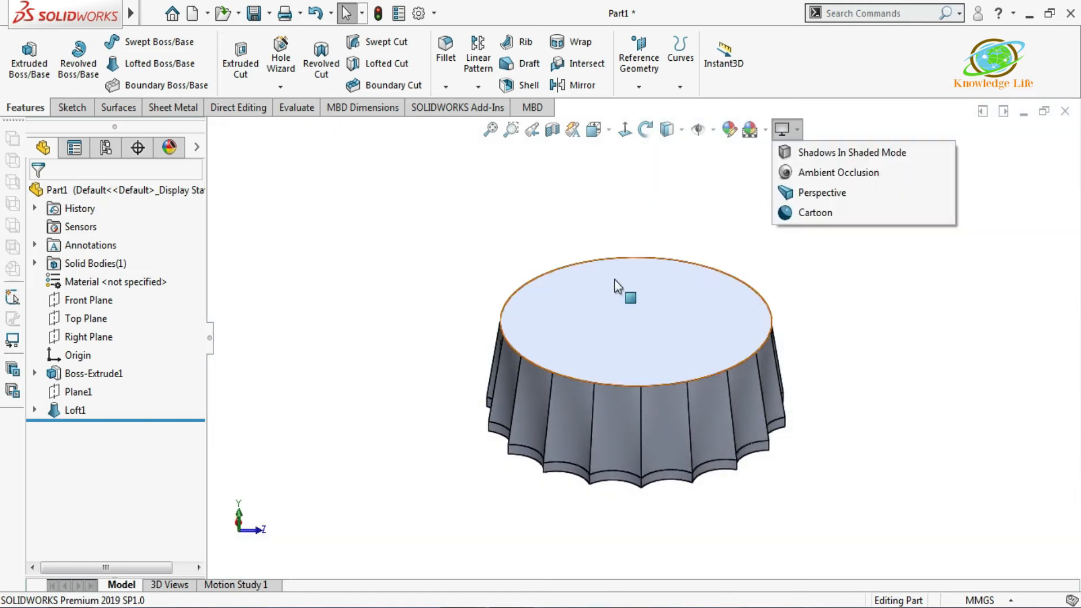
click(586, 214)
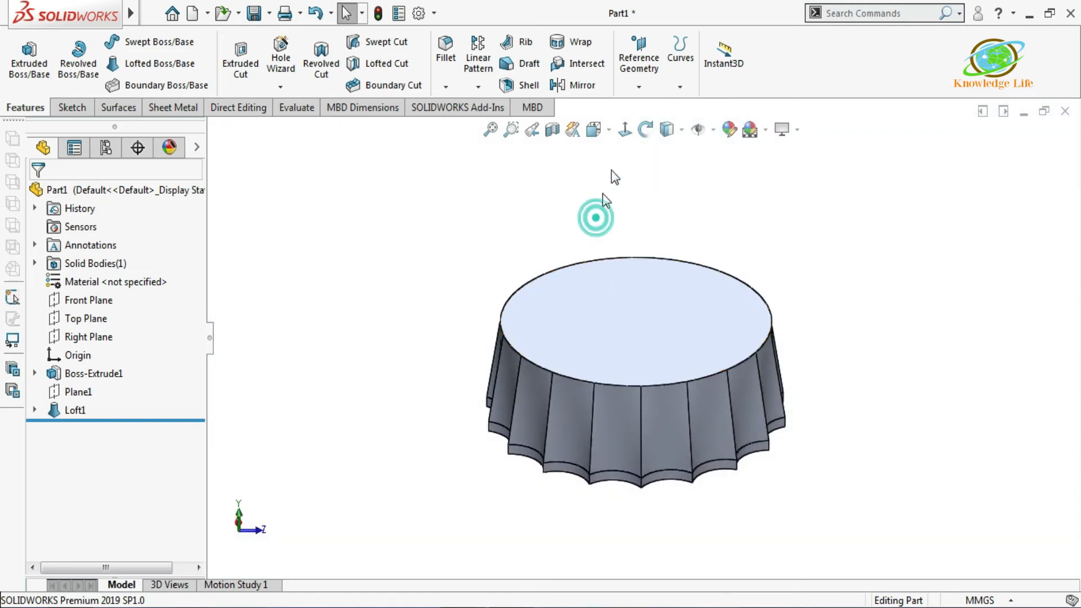
click(445, 44)
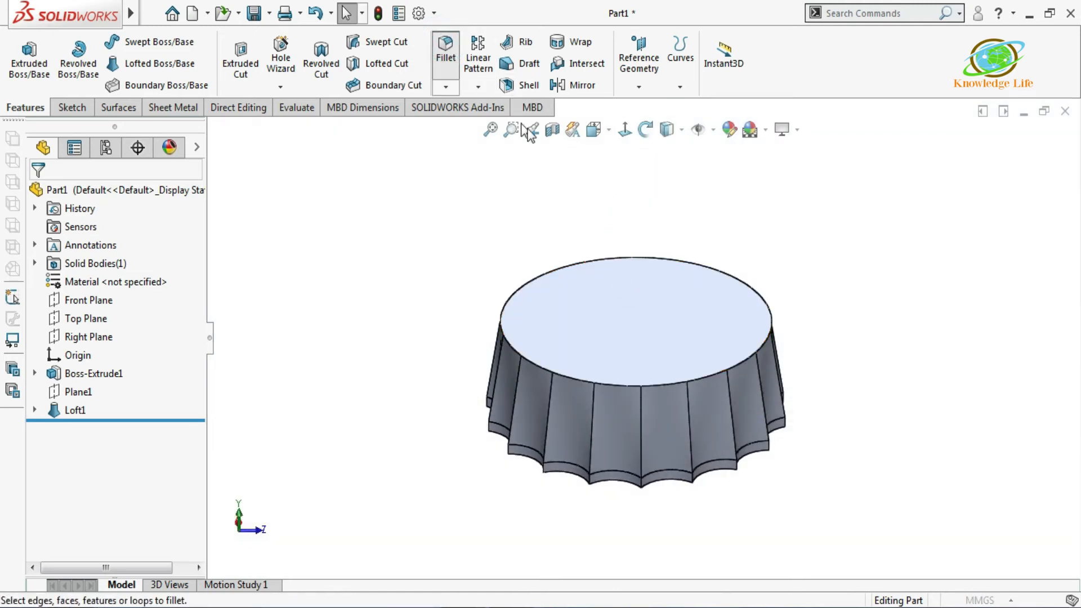
click(605, 258)
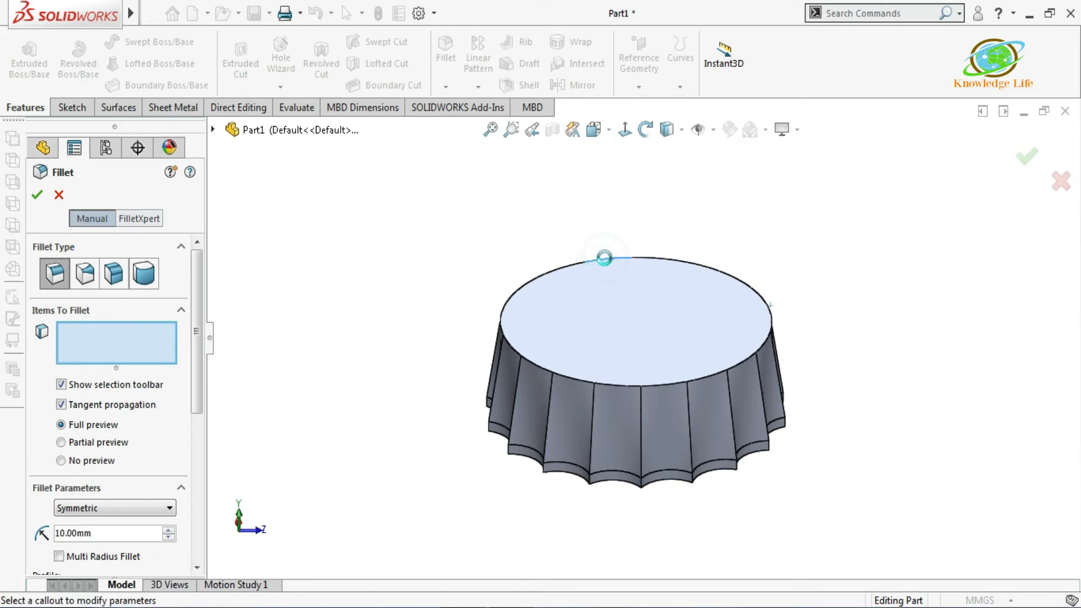
double_click(127, 532)
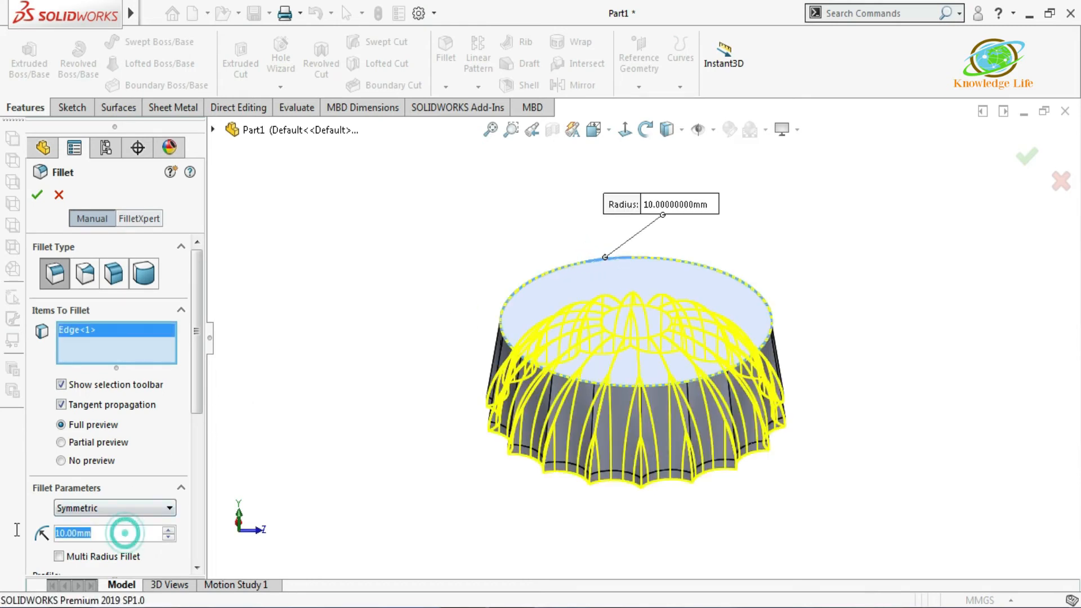
text(3)
click(357, 373)
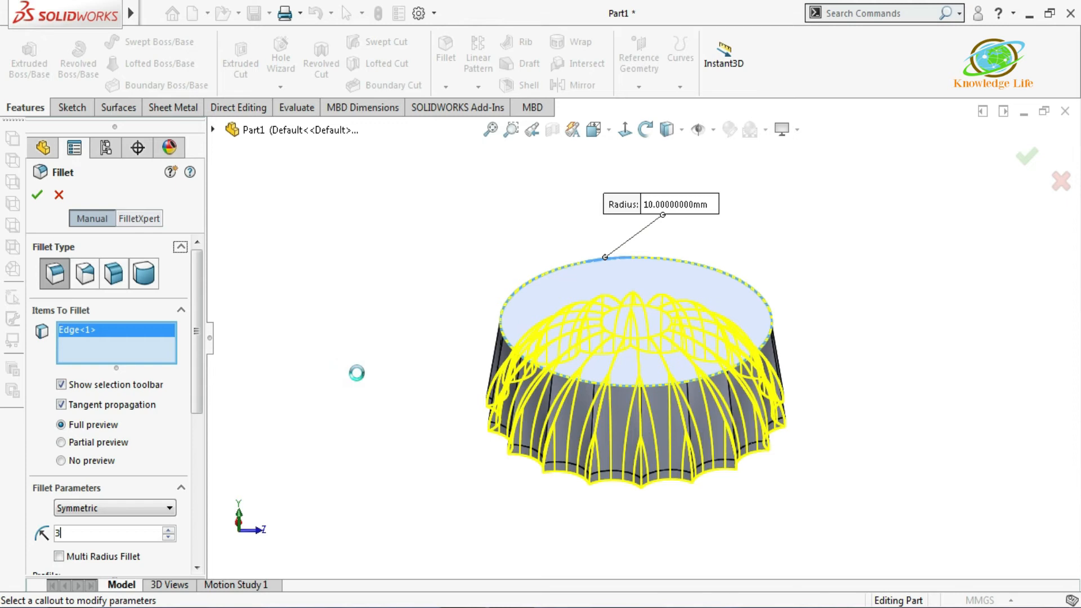
click(37, 195)
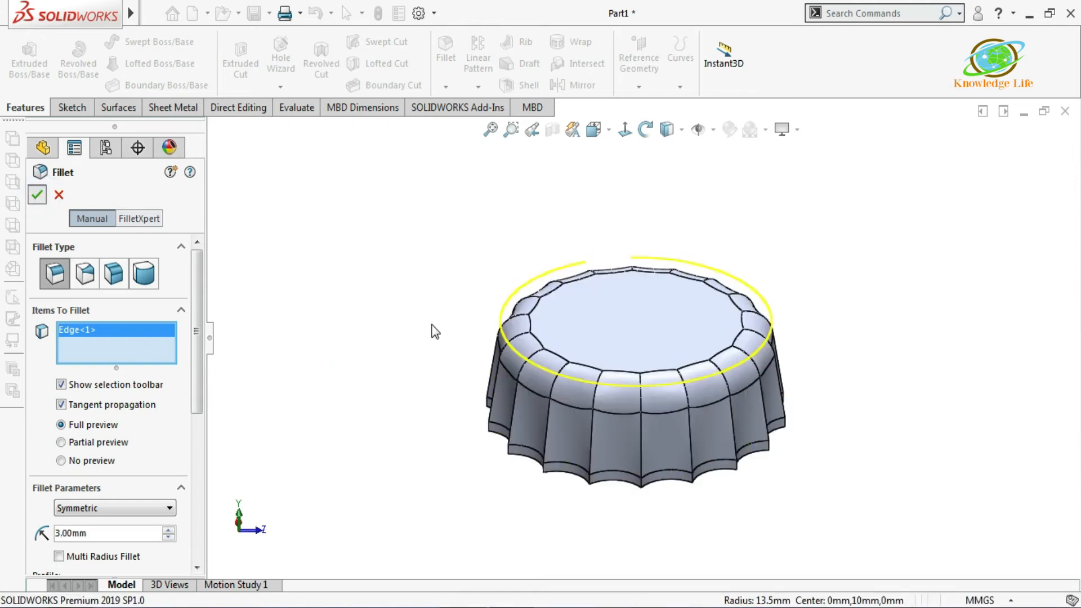
Step: Shell the body to a 0.6 mm wall thickness, removing the scalloped bottom face and showing the preview
middle_drag(491, 445, 579, 302)
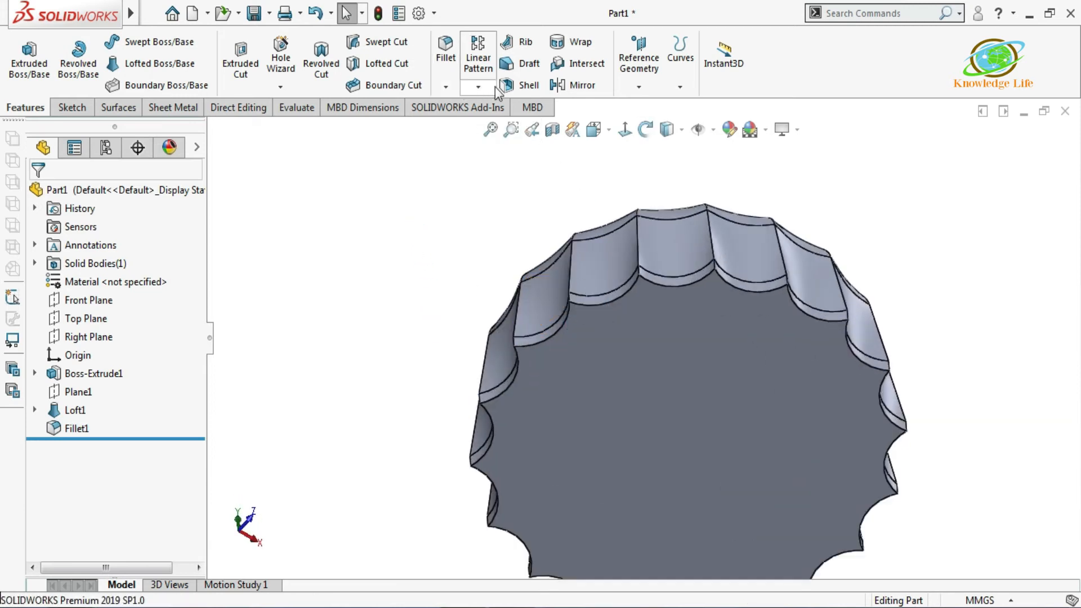
click(523, 85)
click(671, 366)
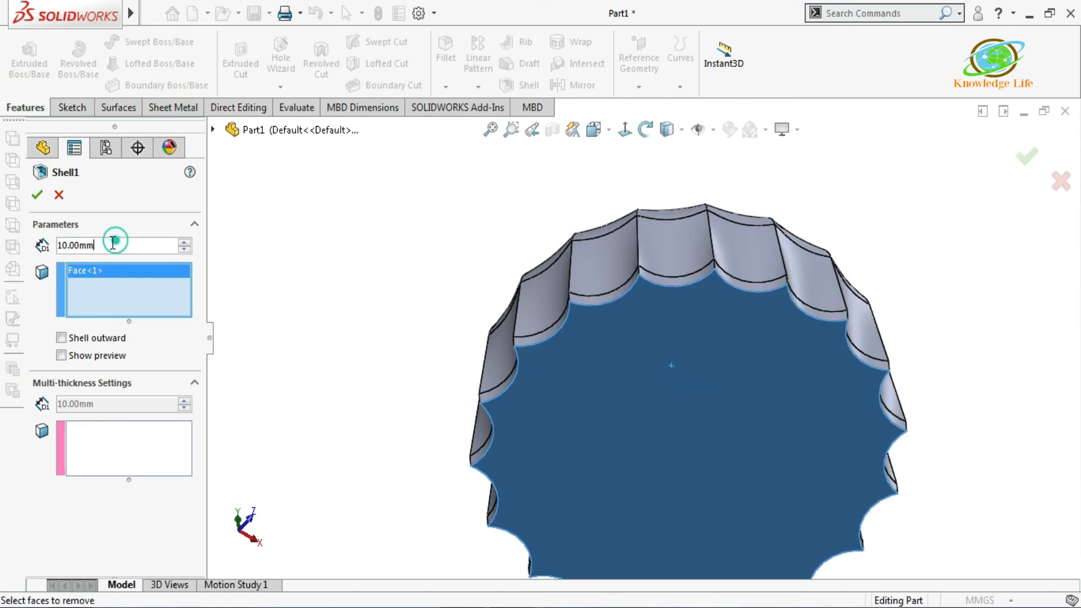
text(.)
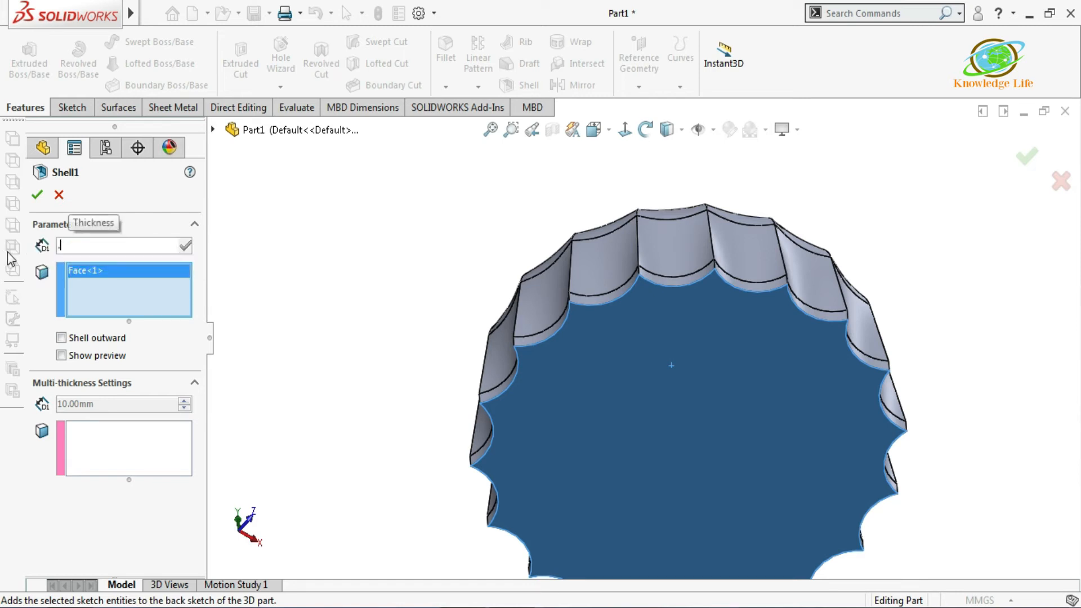
text(6)
click(315, 233)
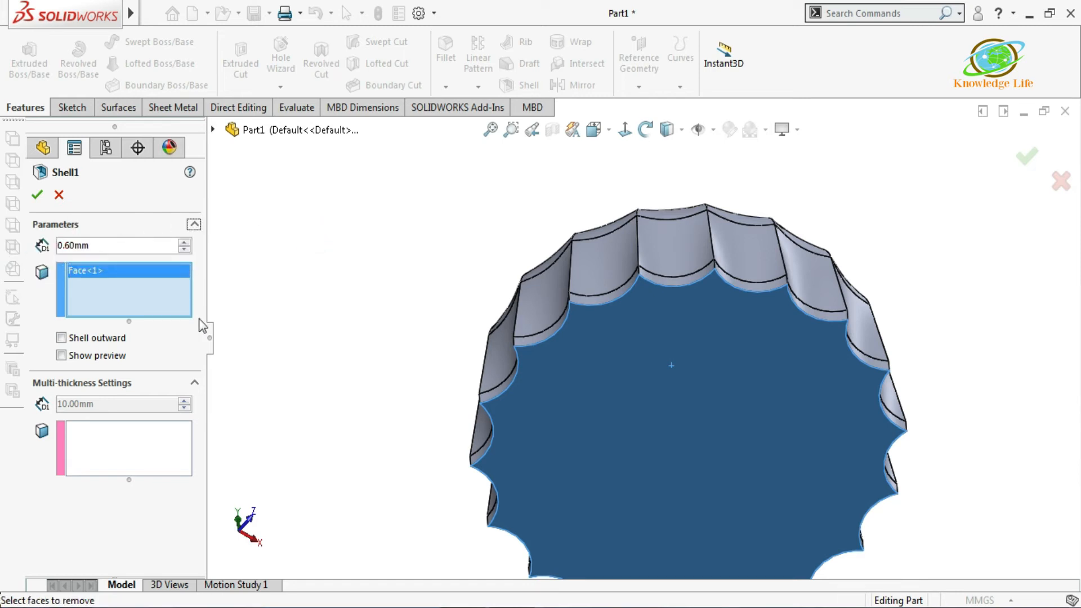
click(60, 355)
click(36, 198)
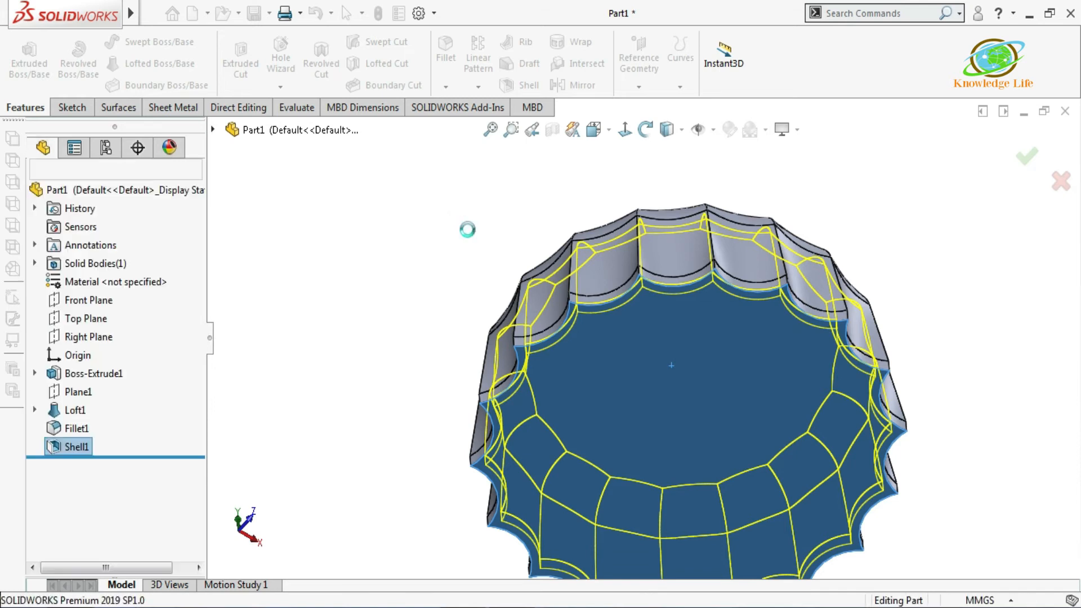
Step: Change the display style to shaded without edges and view the cap from above
middle_drag(640, 273, 736, 386)
scroll(736, 386, down, 2)
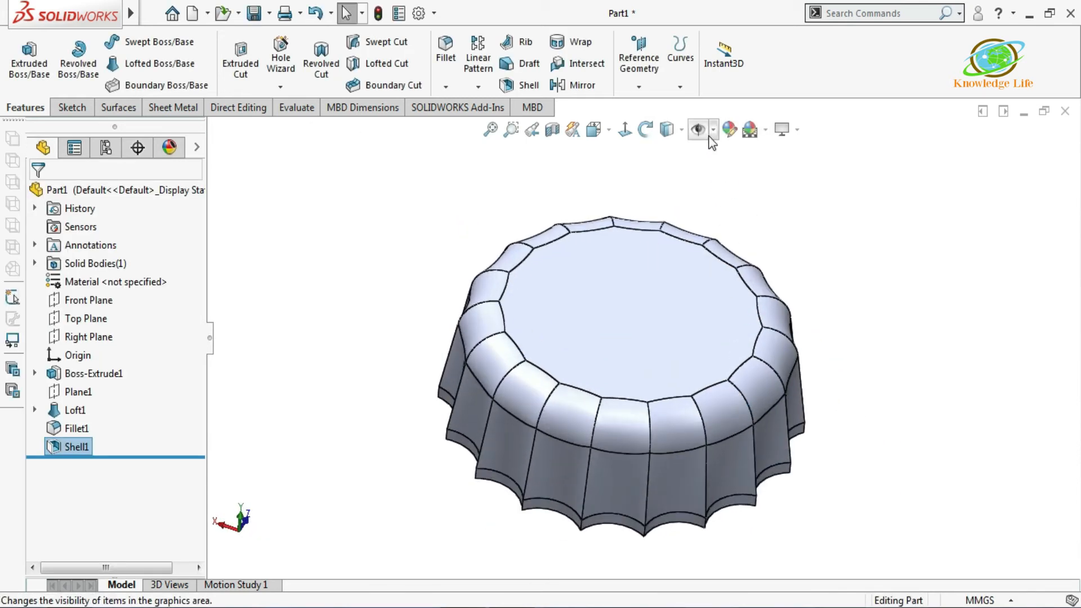
click(680, 131)
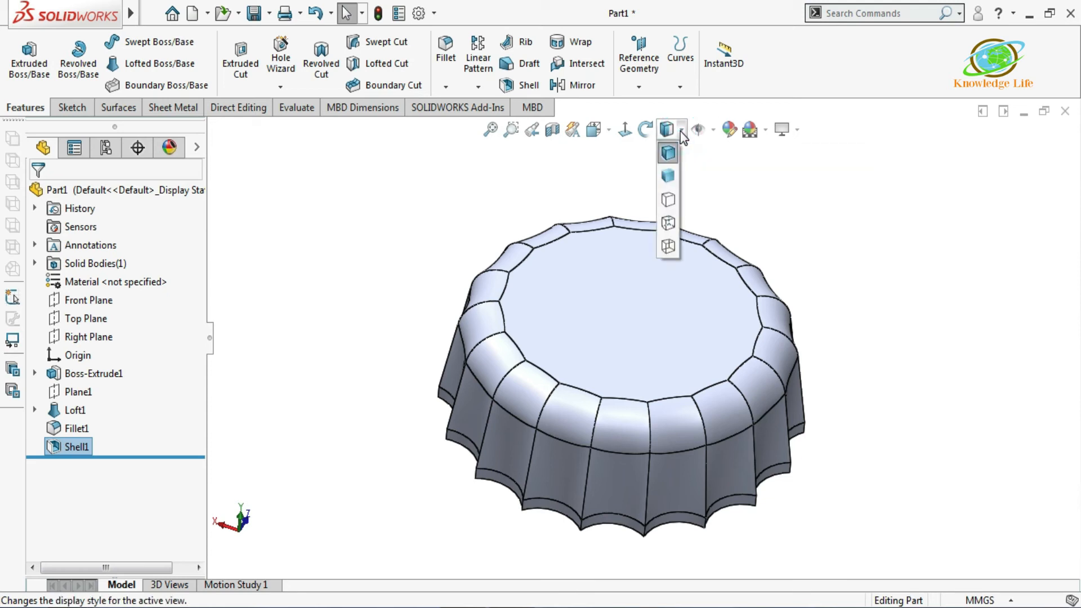
click(668, 179)
middle_drag(806, 212, 761, 350)
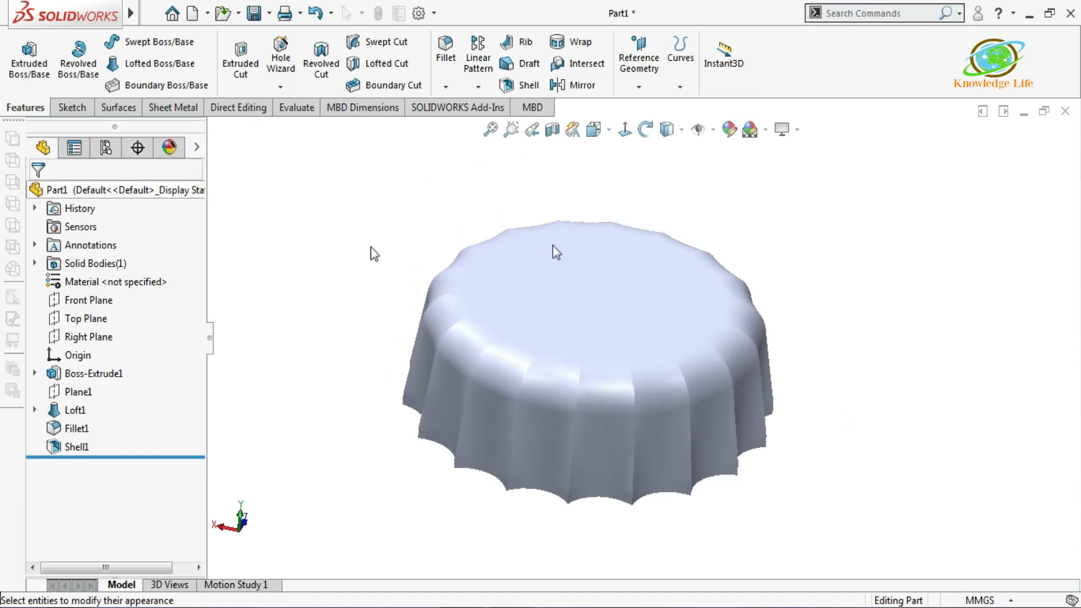
Step: Apply the brushed steel coarse appearance from the Metals > Steel materials folder to the whole part
click(728, 134)
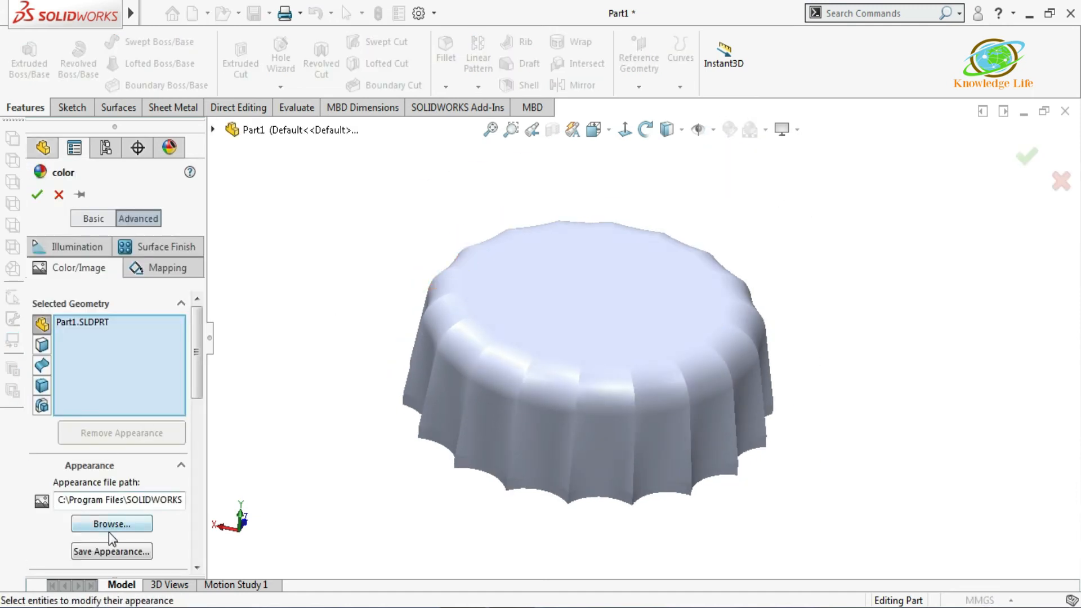
click(139, 219)
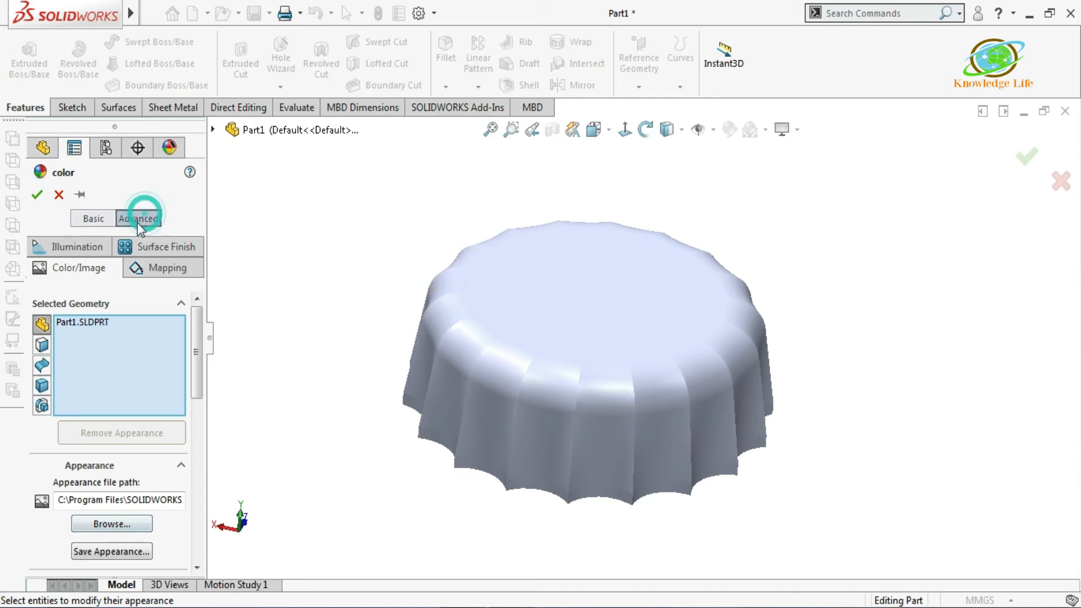
click(123, 524)
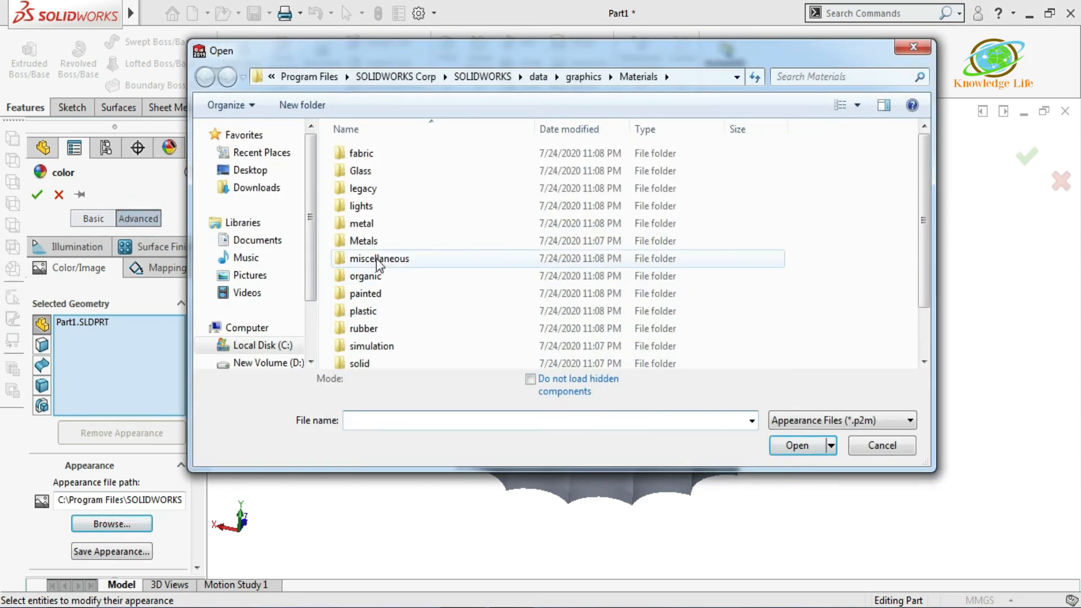
double_click(388, 239)
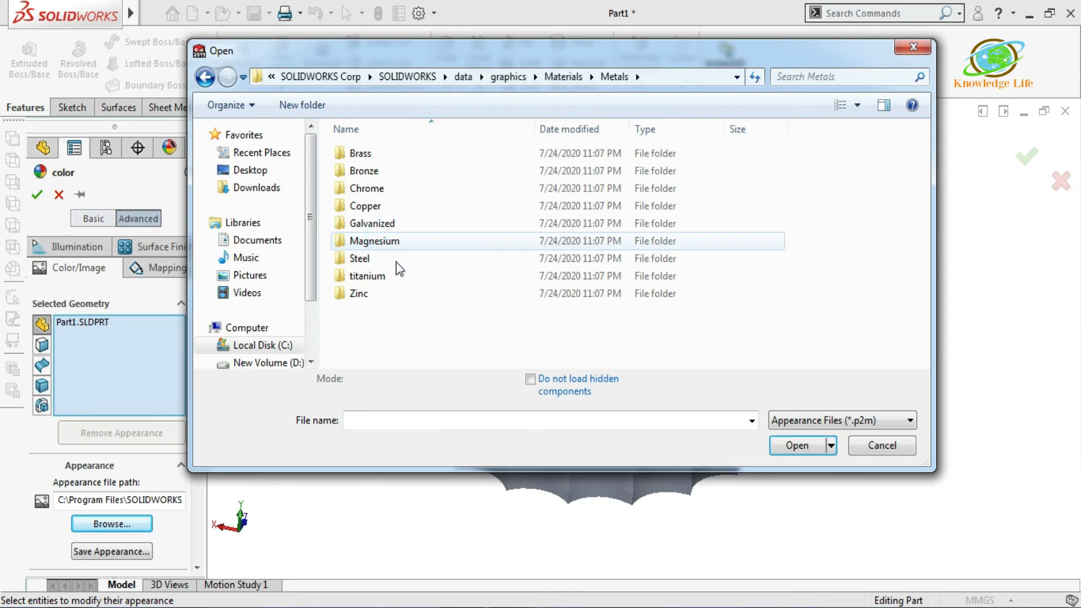
double_click(398, 259)
click(423, 154)
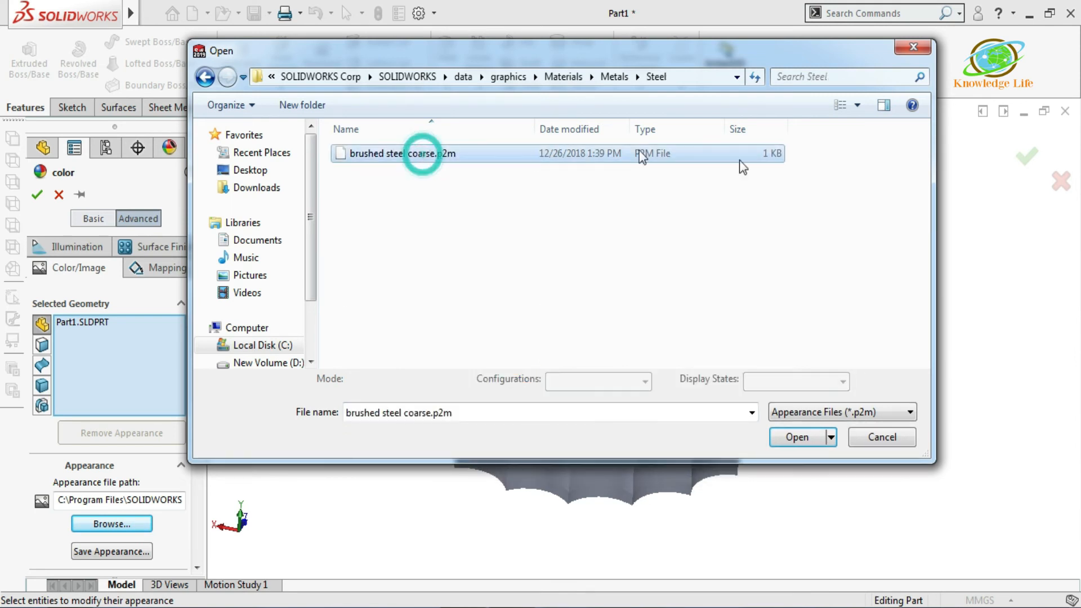
click(799, 438)
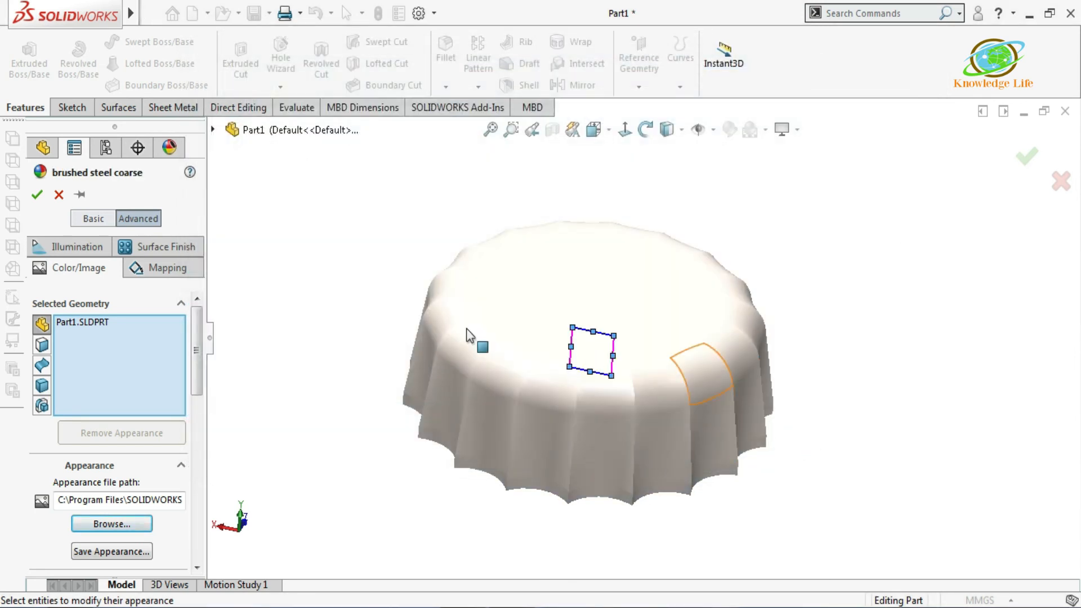
click(37, 194)
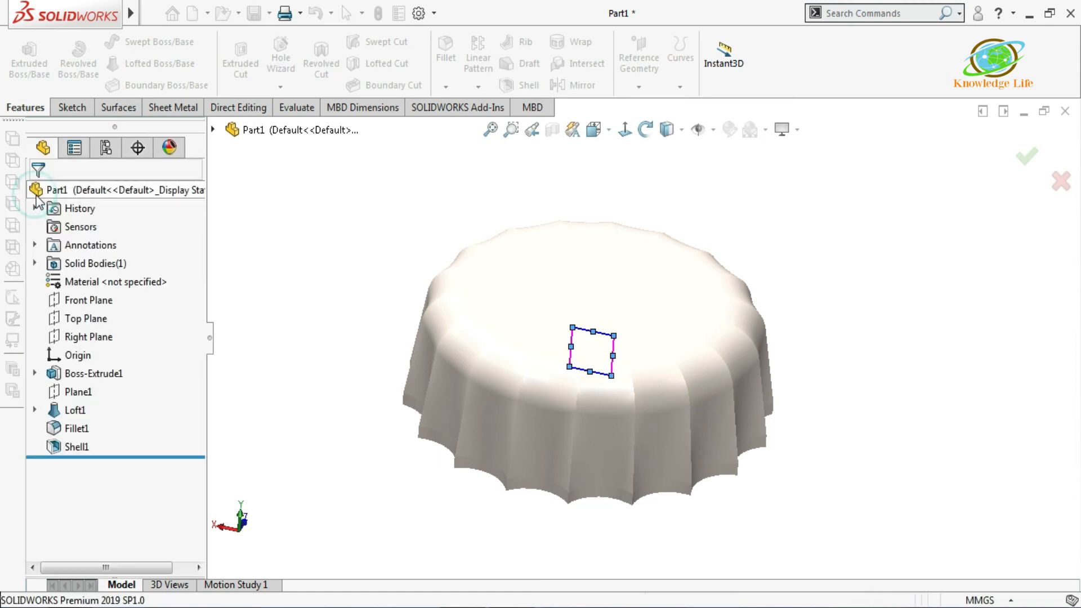
Step: Start a new decal for the cap and load the Limca logo image from the Desktop folder
middle_drag(529, 352, 752, 307)
middle_drag(732, 457, 810, 381)
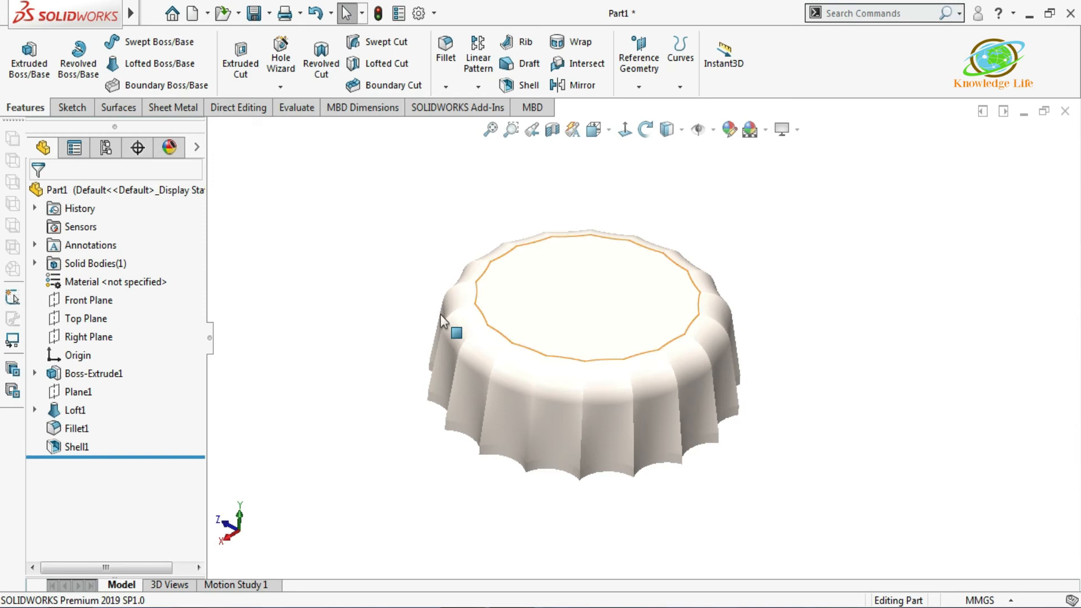
click(178, 153)
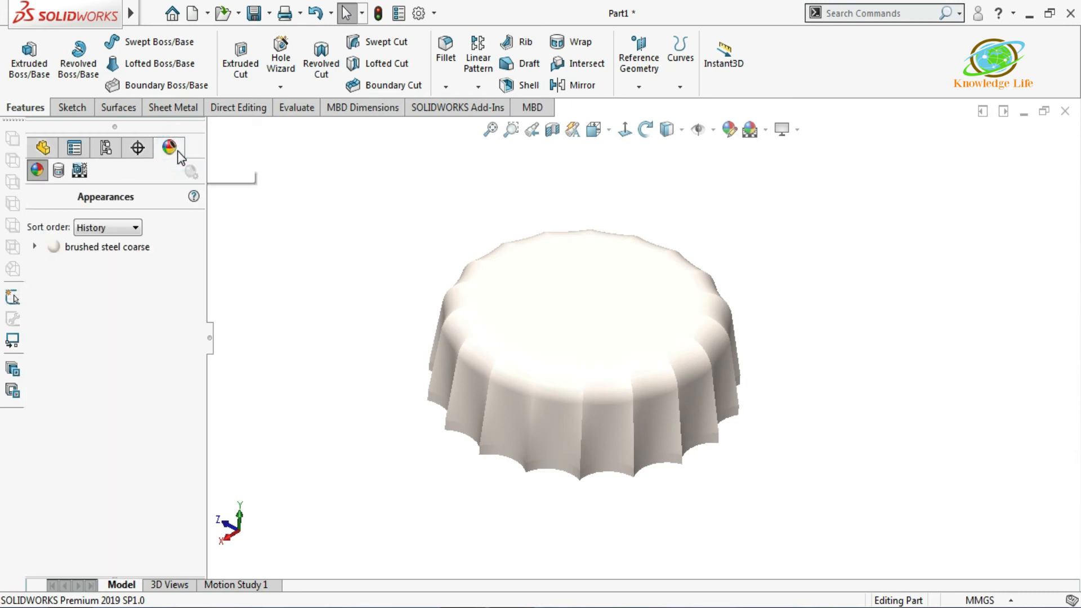
click(57, 171)
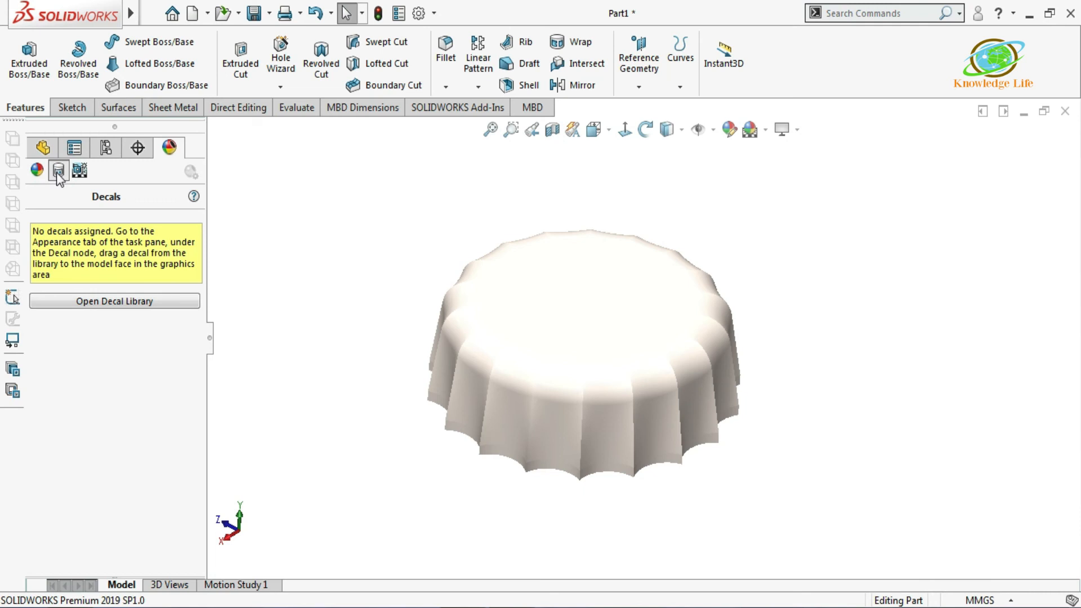
right_click(123, 340)
click(157, 352)
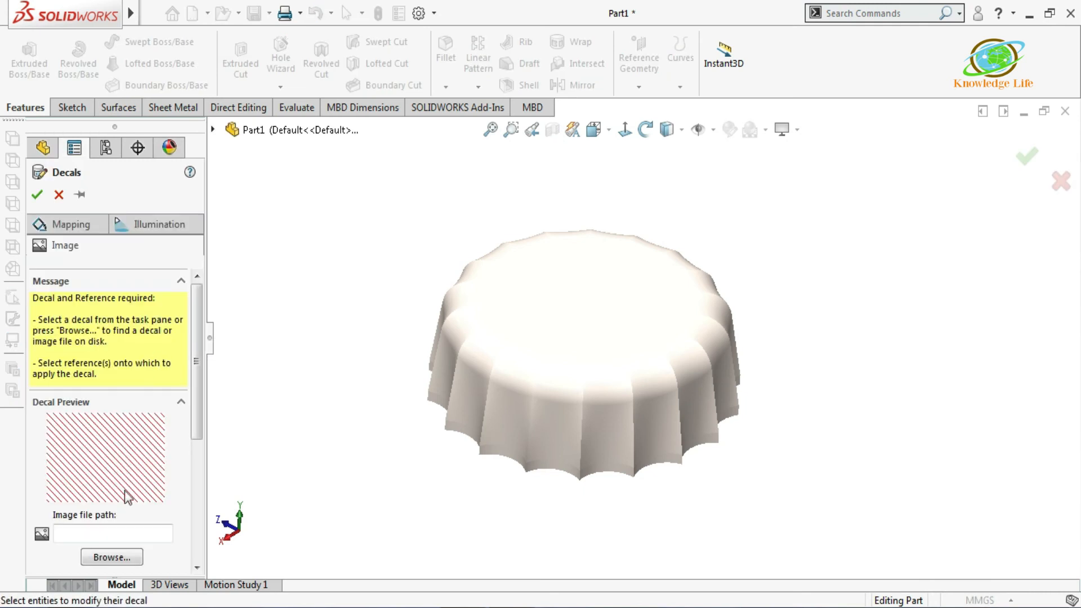
click(124, 560)
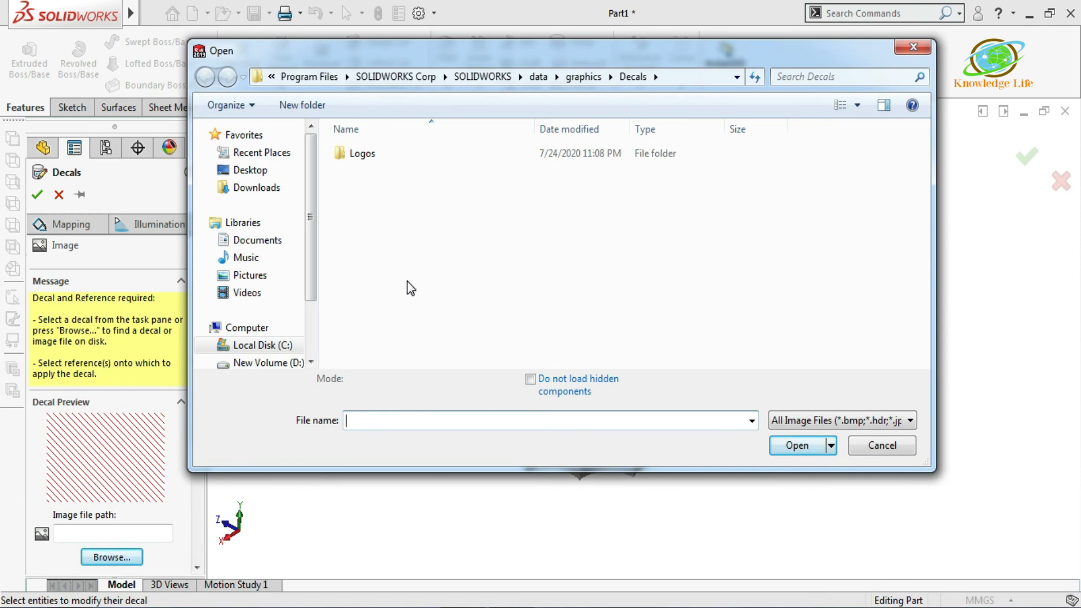
click(266, 170)
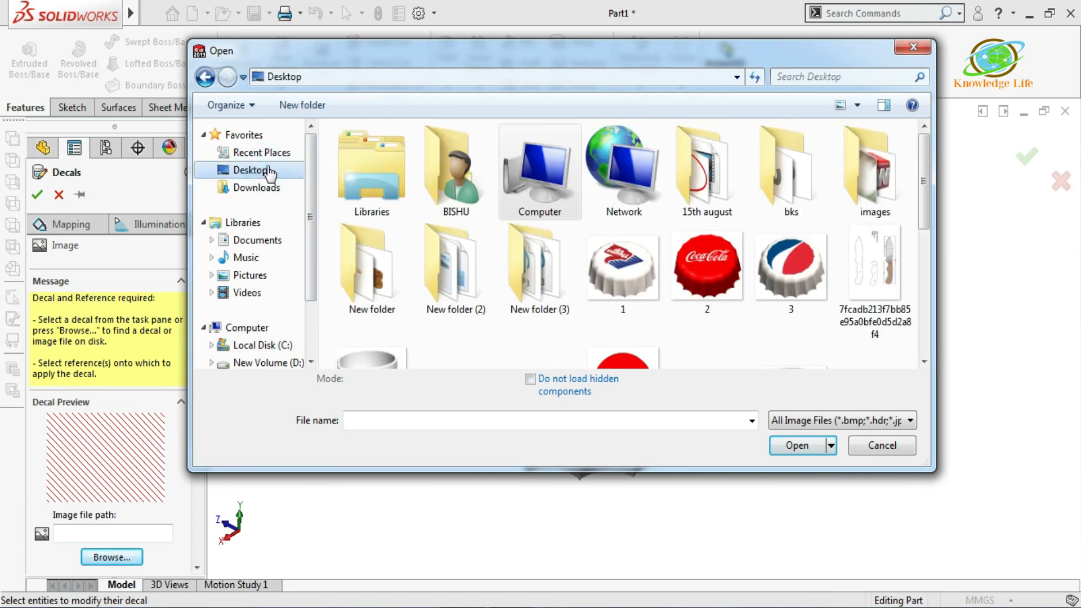
drag(923, 211, 550, 164)
click(540, 151)
click(796, 445)
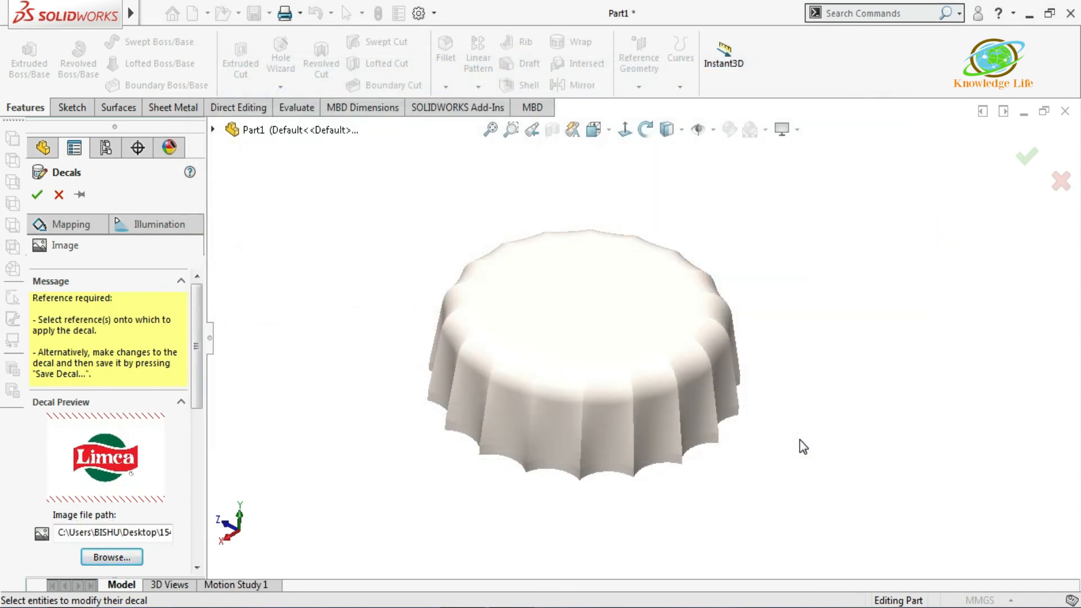
Step: Place the Limca decal on the cap's flat top face and enlarge its frame outward on all four sides
click(611, 293)
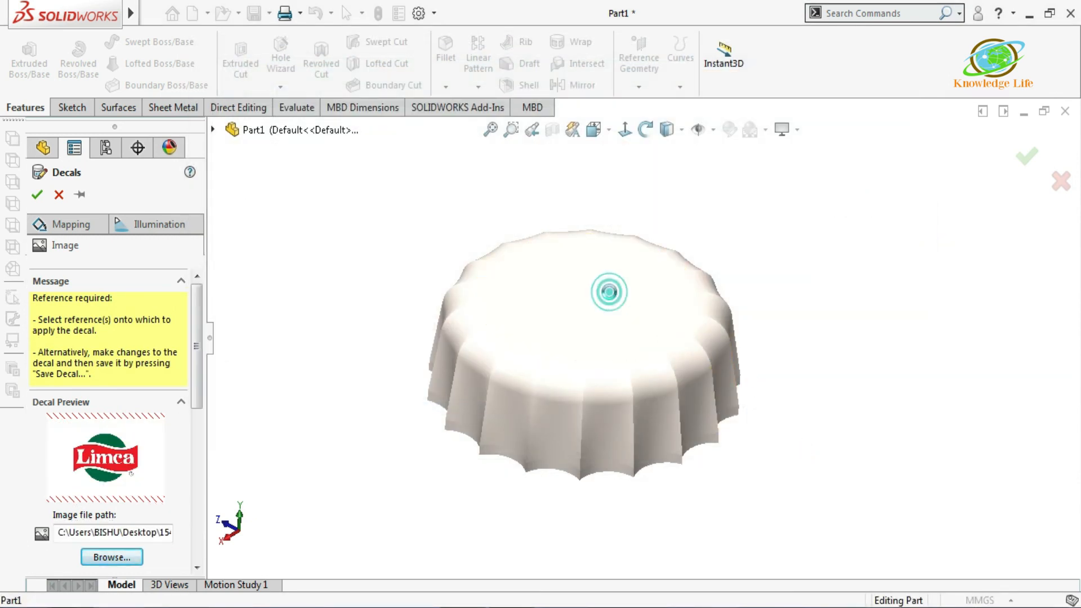
middle_drag(639, 296, 634, 441)
scroll(638, 296, up, 3)
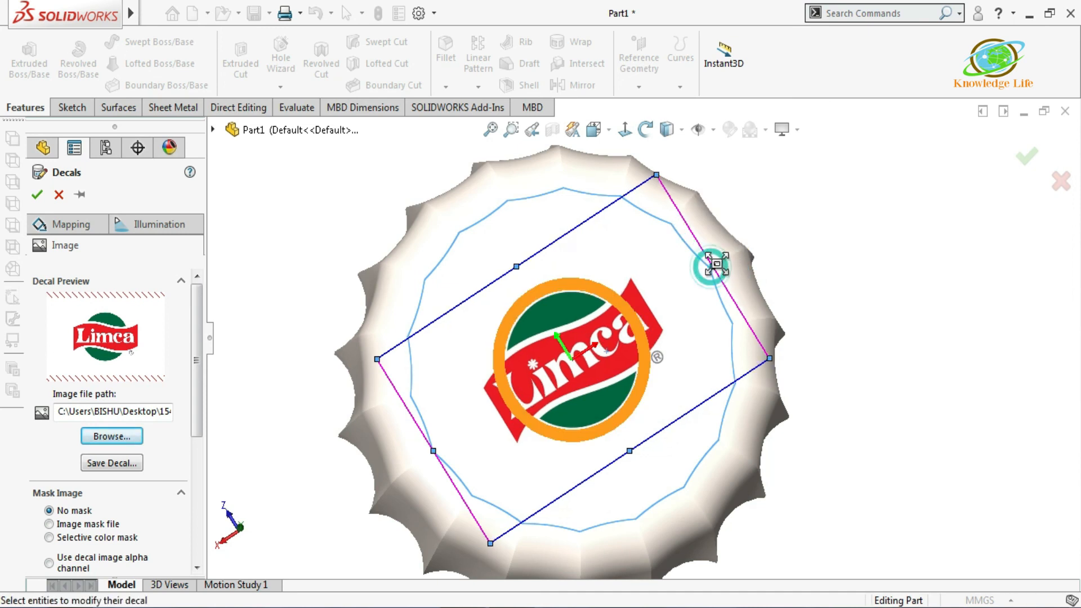
drag(728, 256, 732, 250)
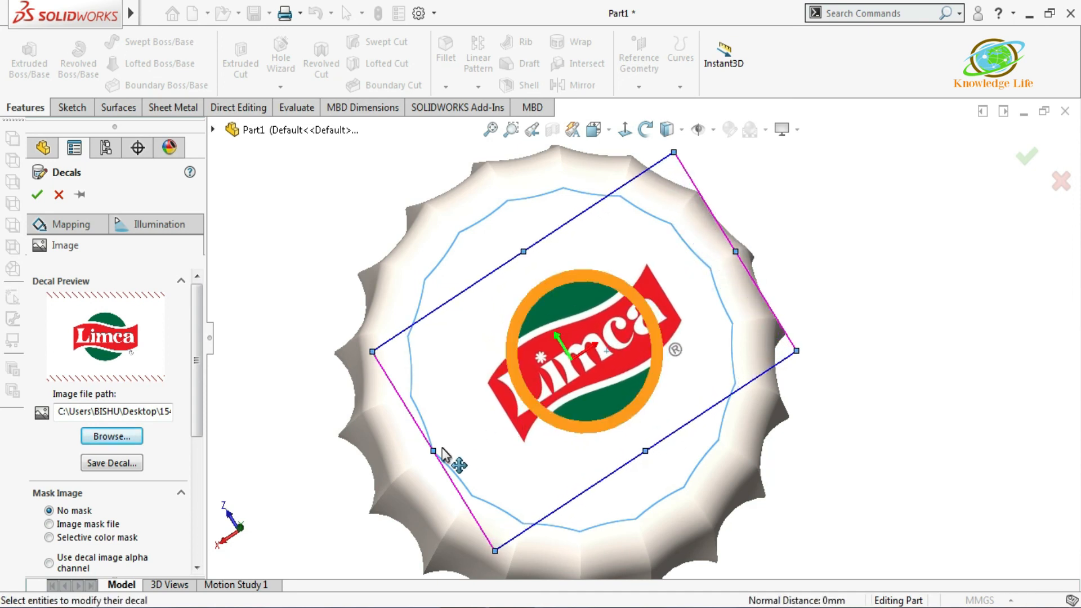
drag(433, 453, 413, 458)
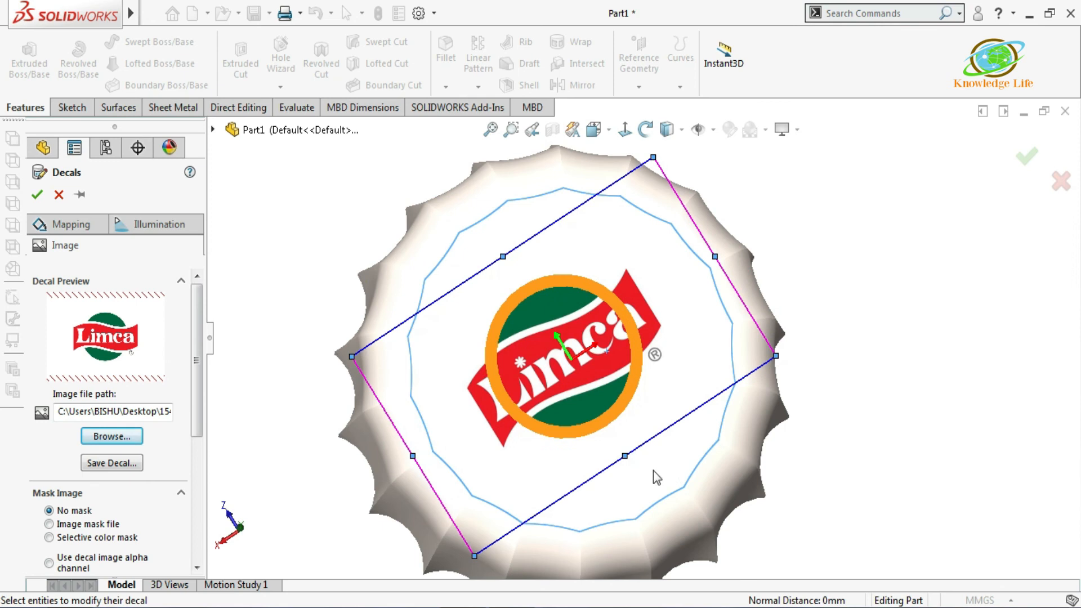
drag(623, 455, 640, 480)
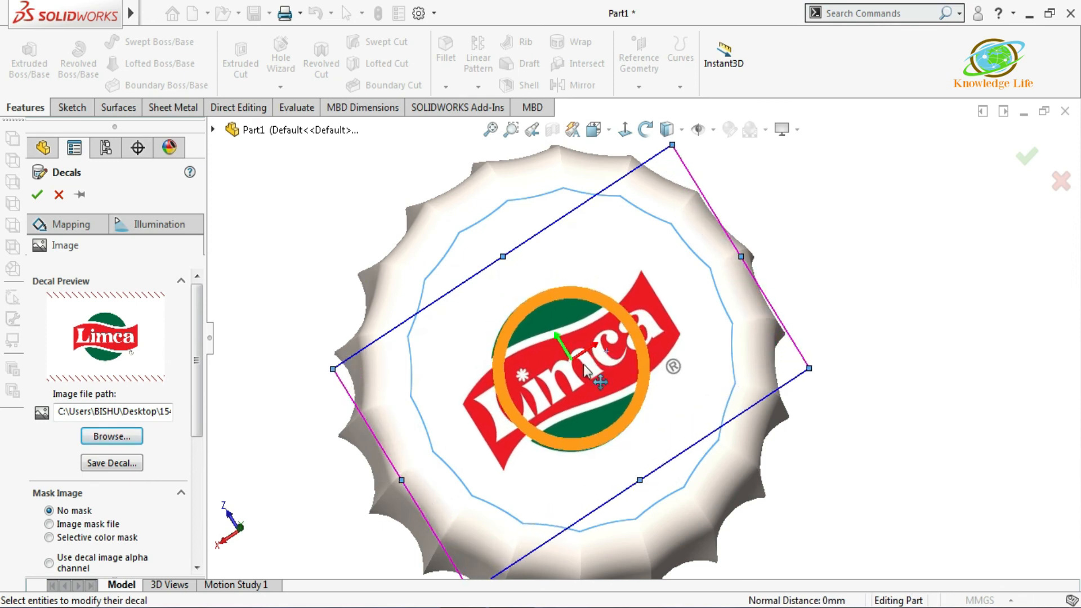
drag(503, 256, 495, 234)
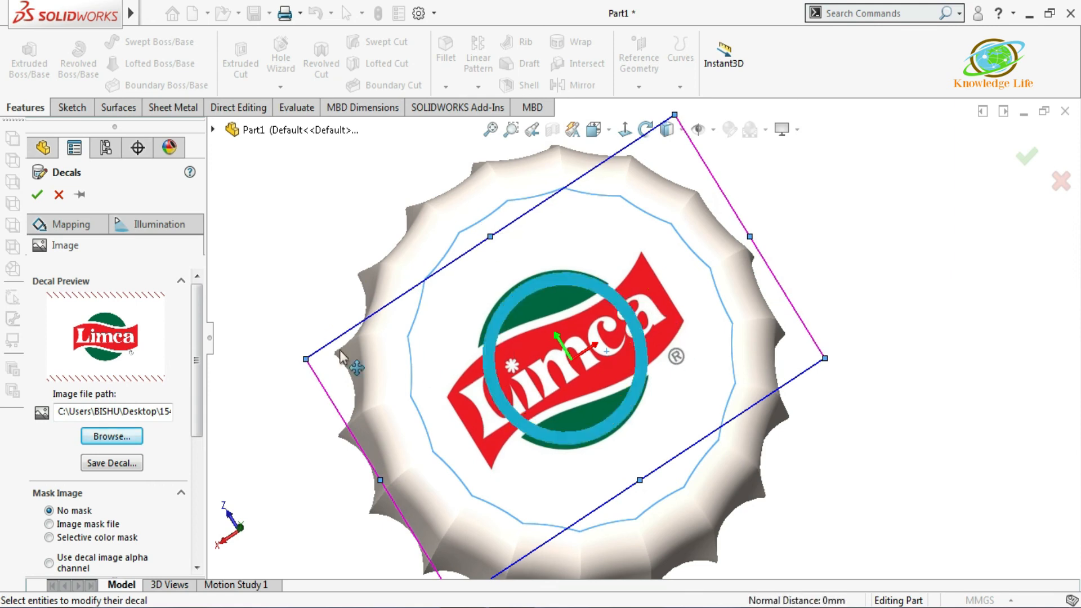
click(38, 196)
scroll(422, 386, up, 5)
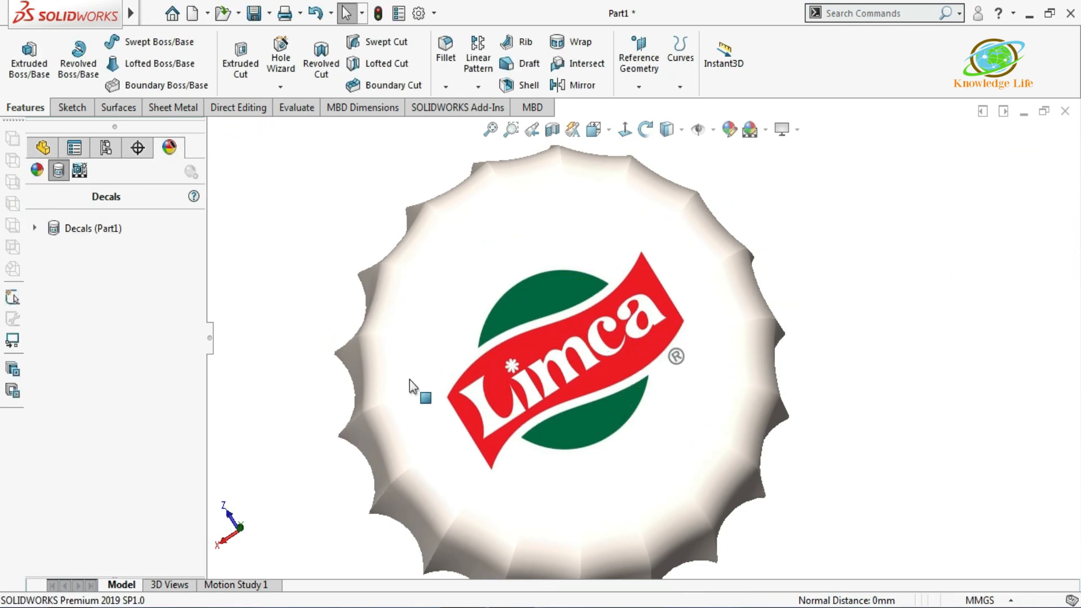
middle_drag(784, 374, 742, 311)
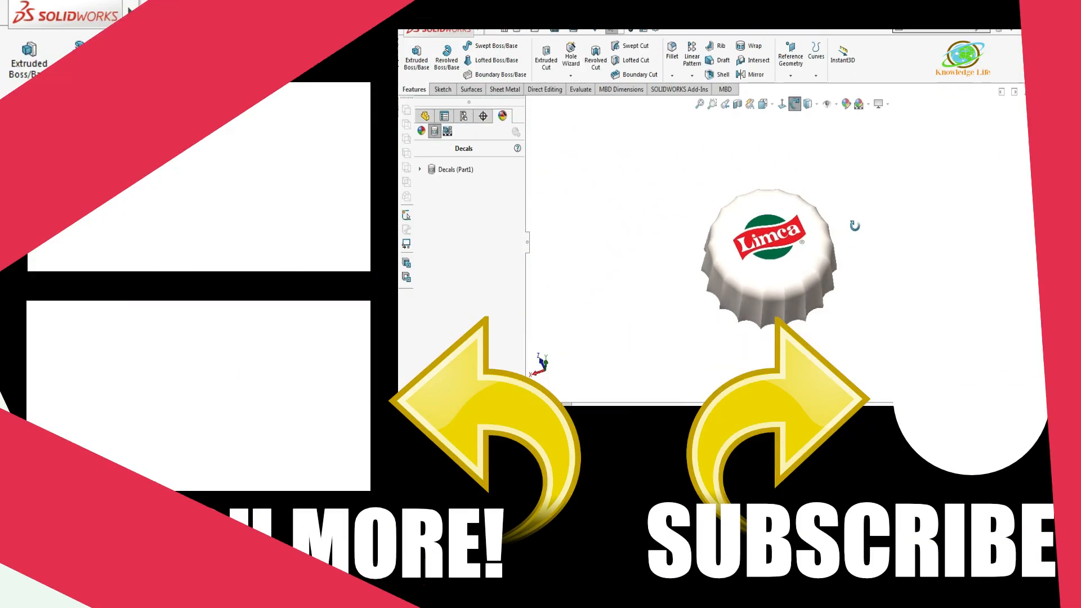
scroll(617, 388, down, 4)
mouse_move(812, 211)
middle_down()
mouse_move(830, 205)
mouse_move(816, 212)
middle_up()
scroll(867, 215, up, 2)
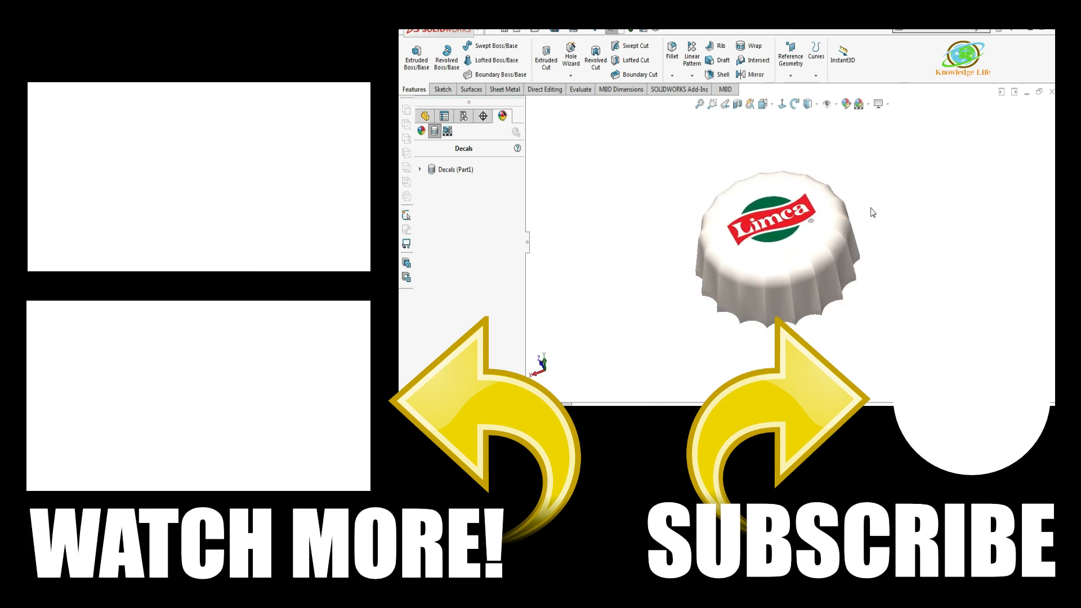